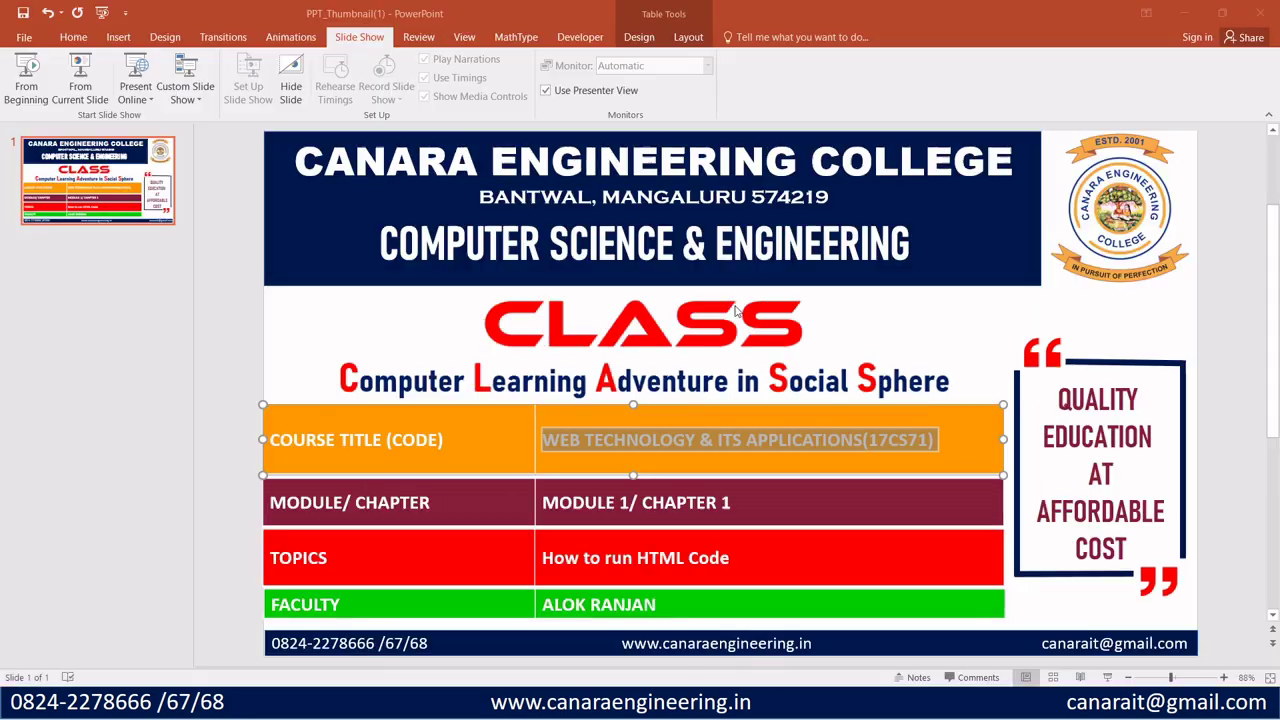
- Minimize PowerPoint and launch Notepad from a Start search for 'notepad'
left_click(1183, 12)
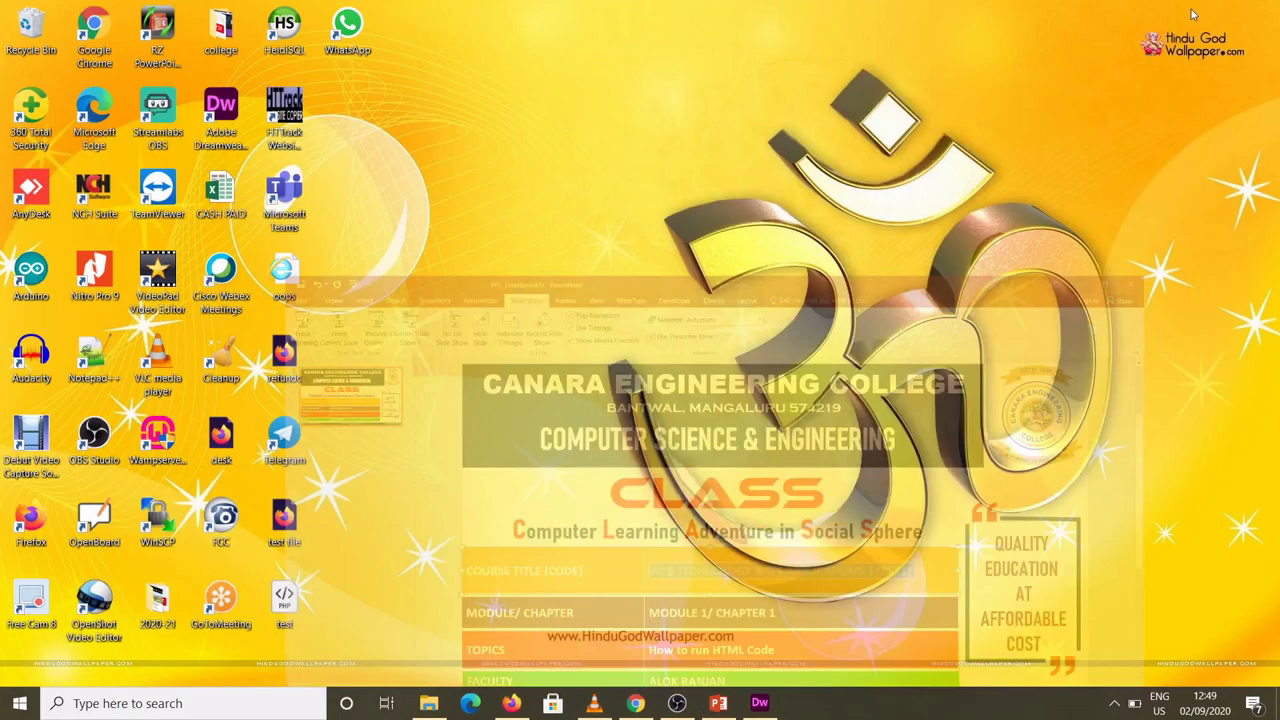
left_click(72, 704)
type("no")
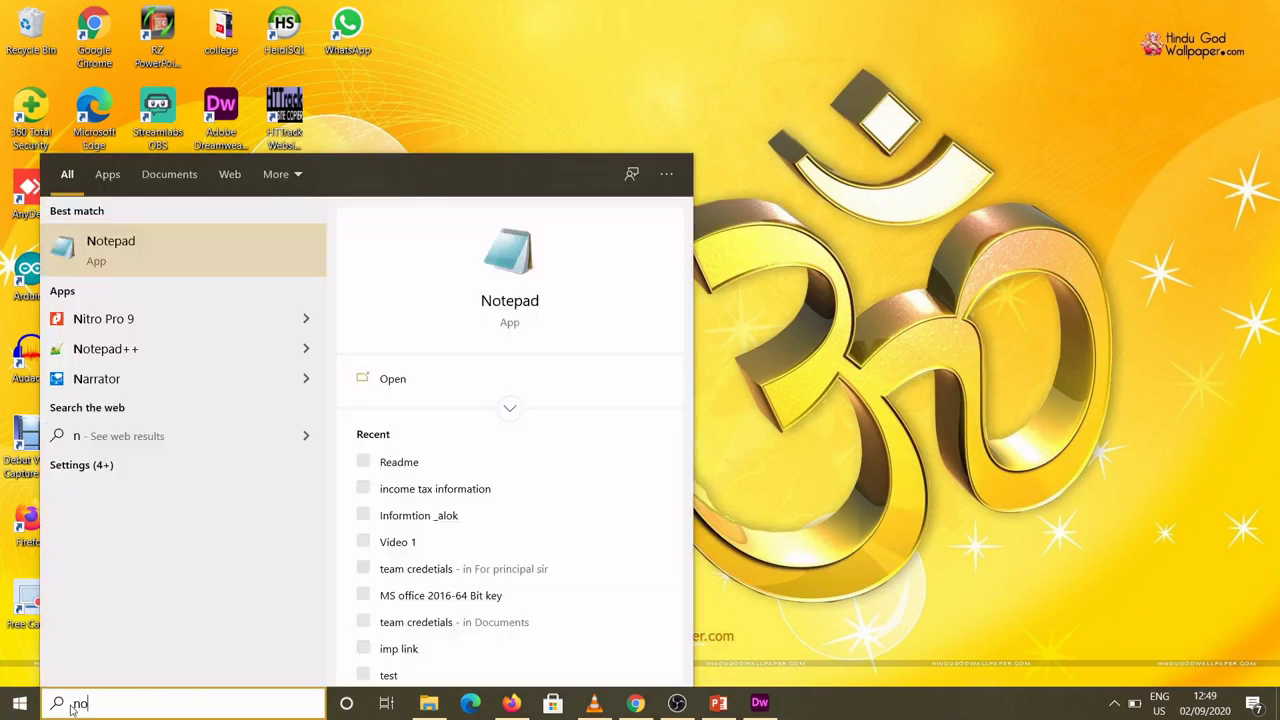
type("tepad")
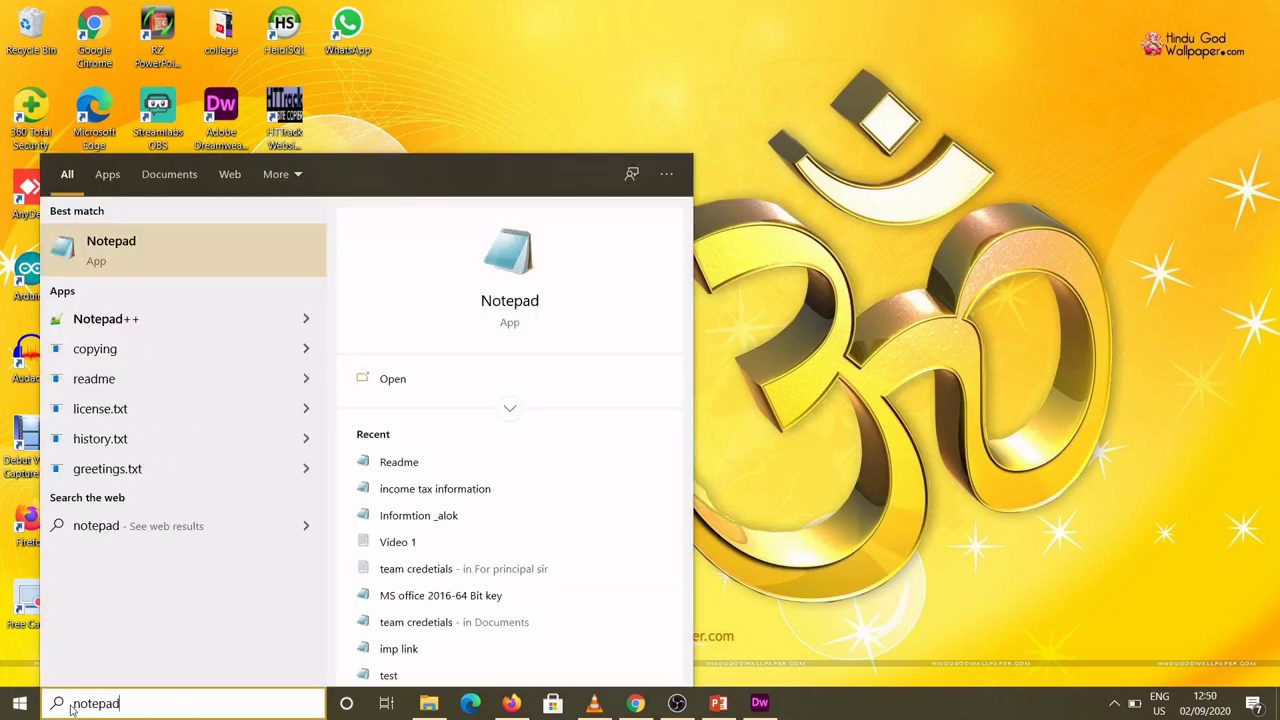
left_click(137, 257)
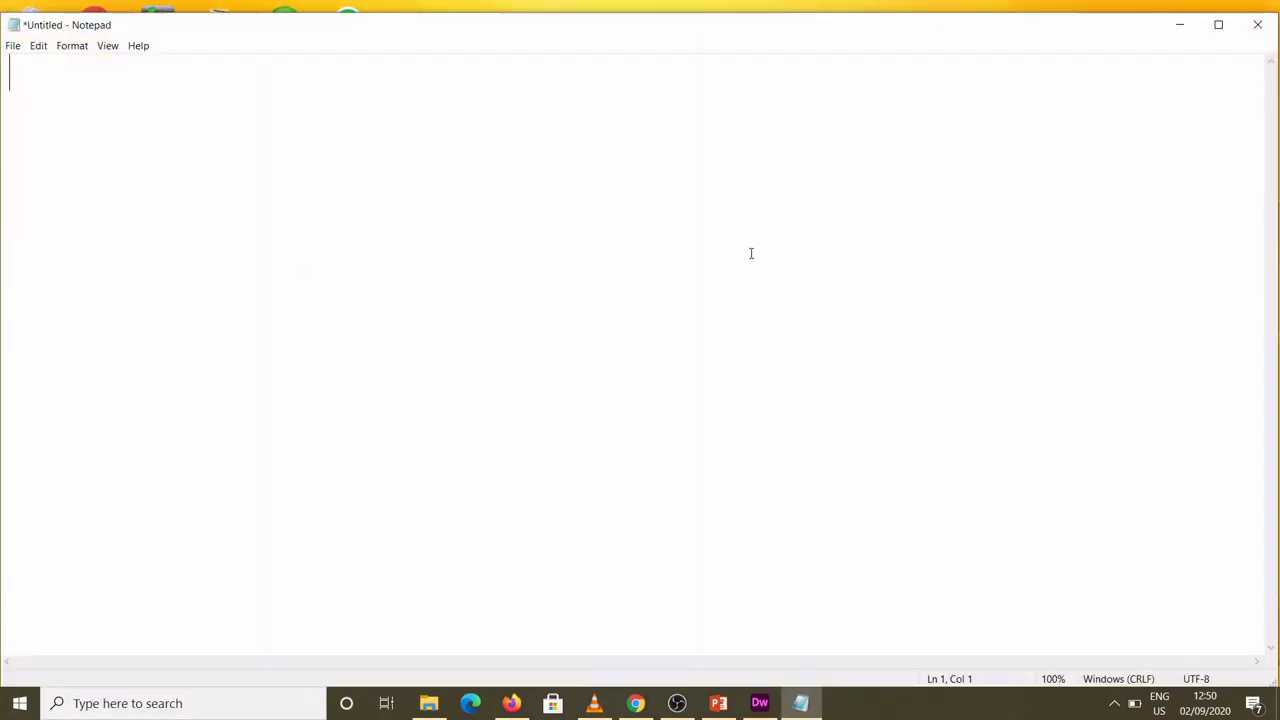
- Paste the doctype and head lines, add title 'My First Page', then type </head>
type("<!doctype html> <html> <head> <meta charset=\"utf-8\">")
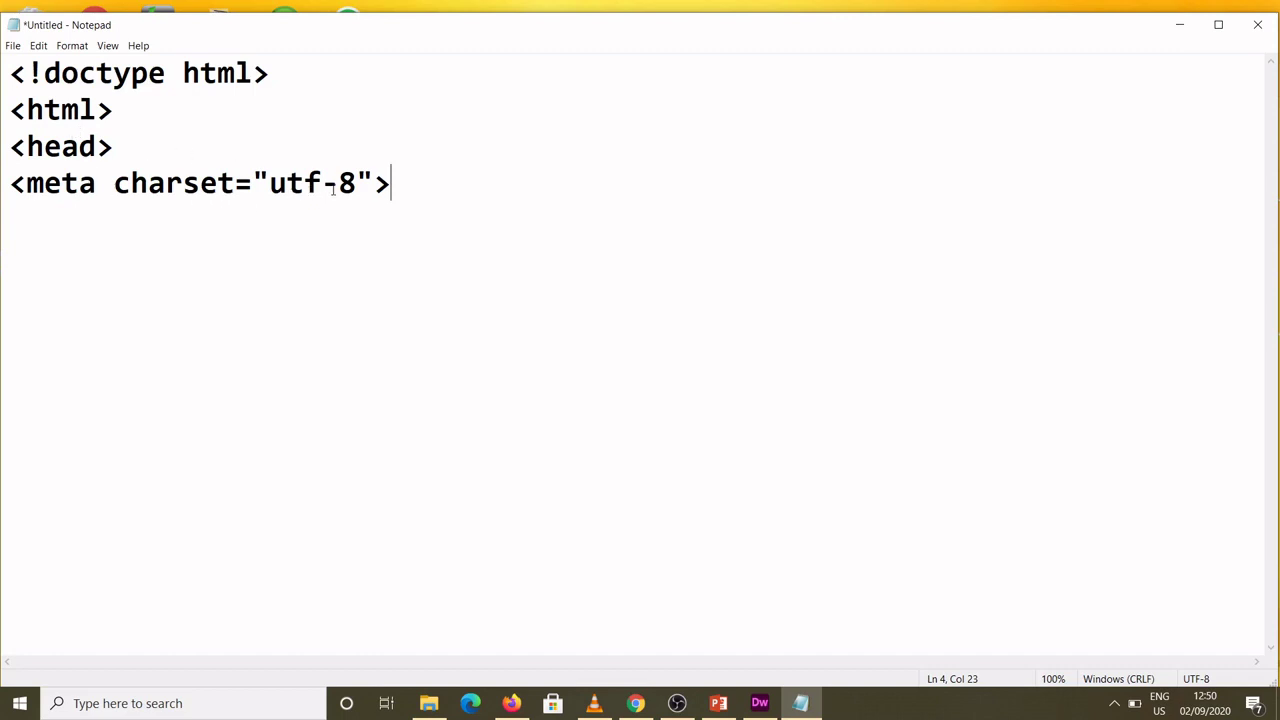
key("Return")
type("<tit")
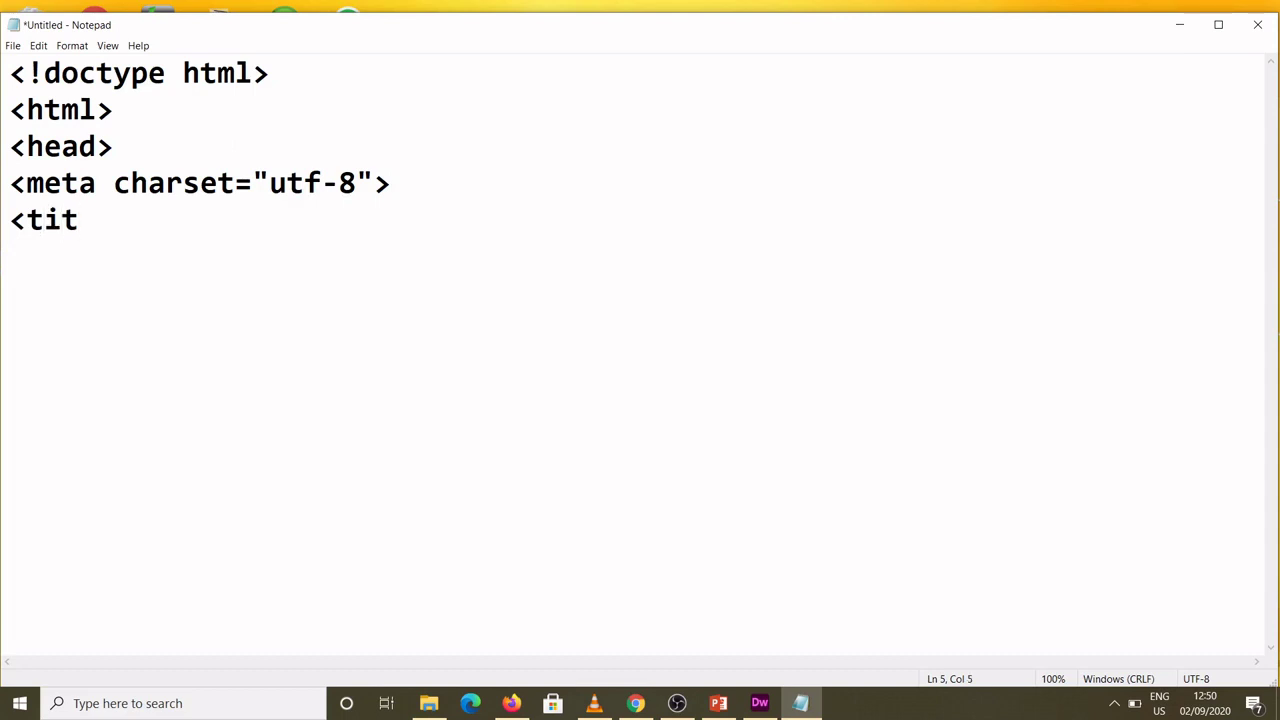
type("le>")
type(" My Fir")
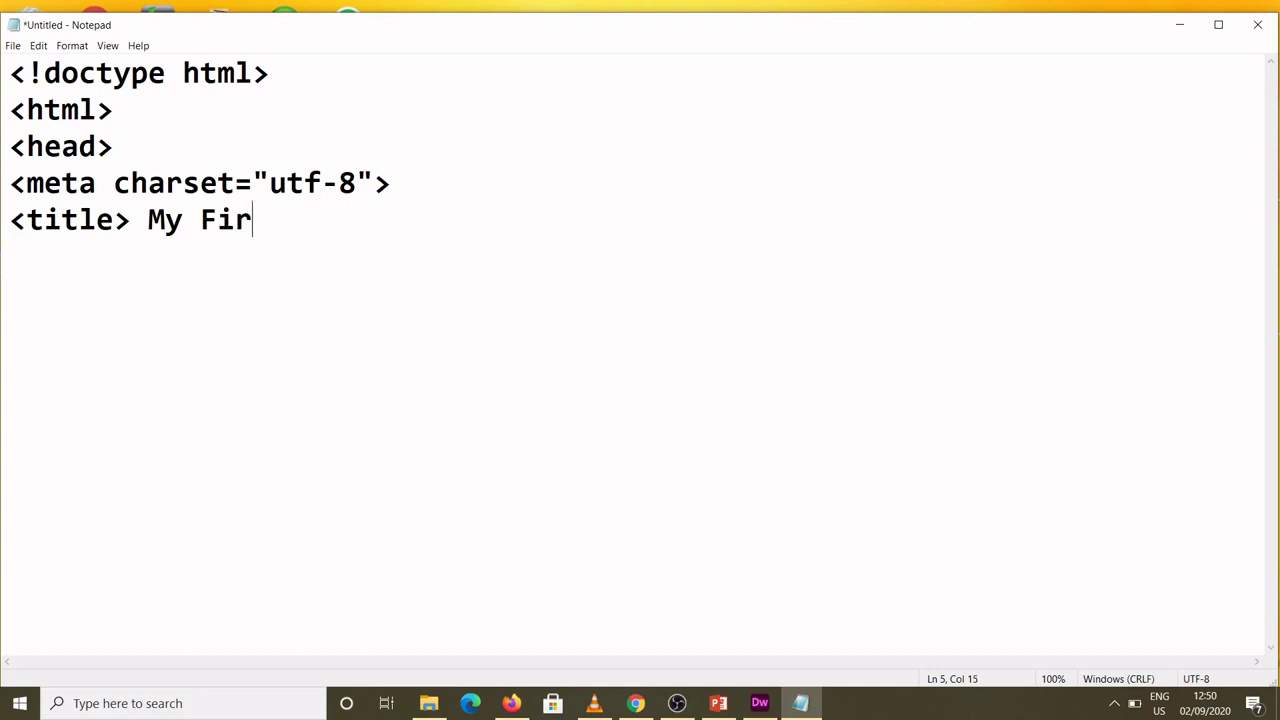
type("st Pag")
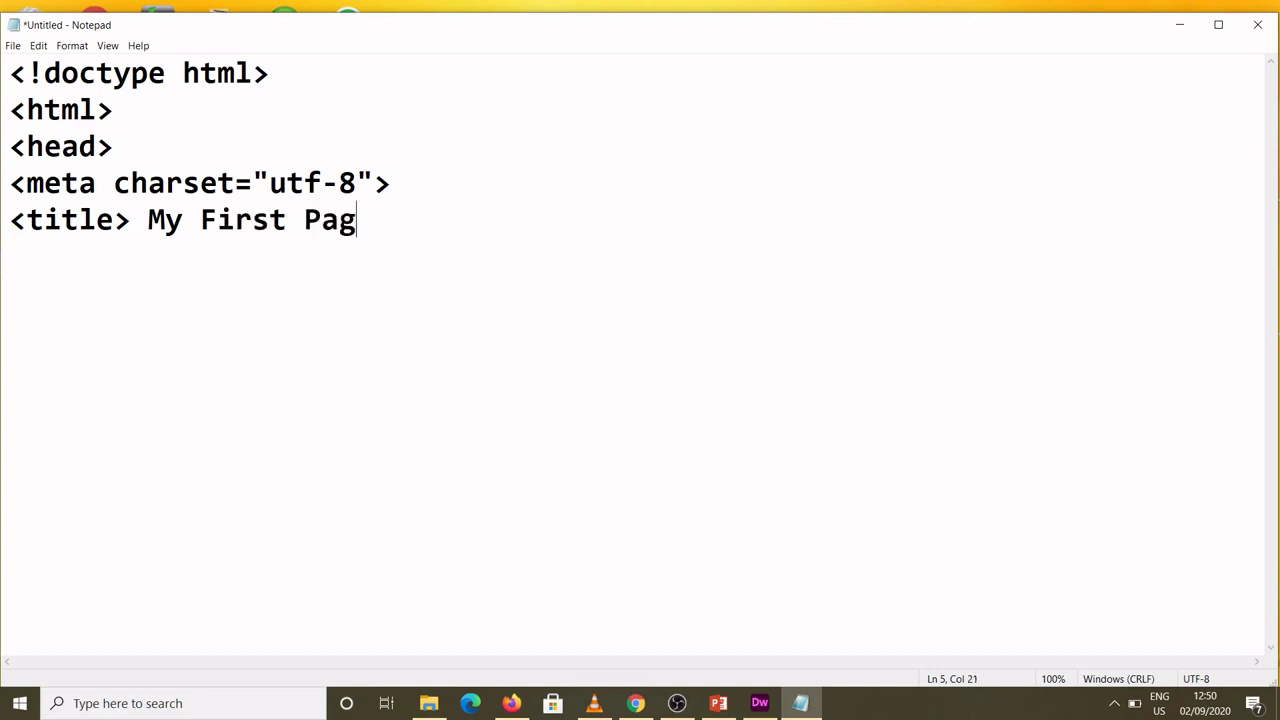
type("e")
type("<")
type("/ti")
type("tle>")
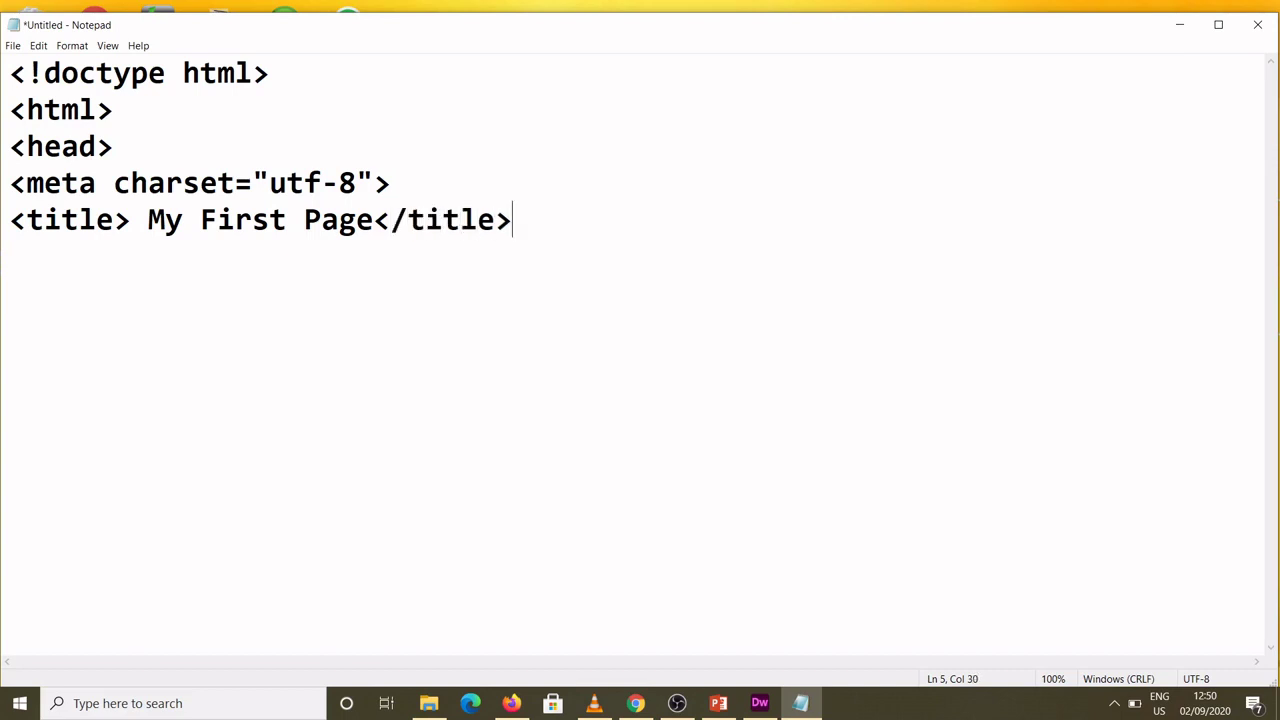
key("Return")
type("</h")
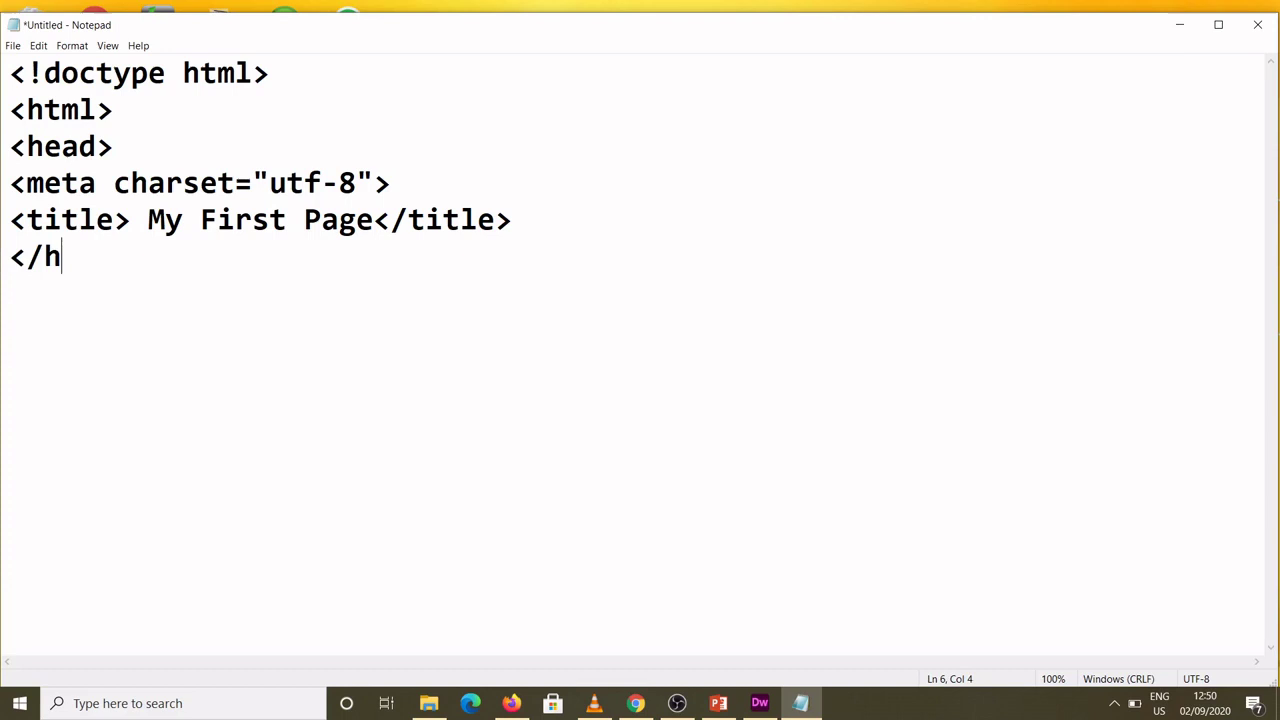
type("ead>")
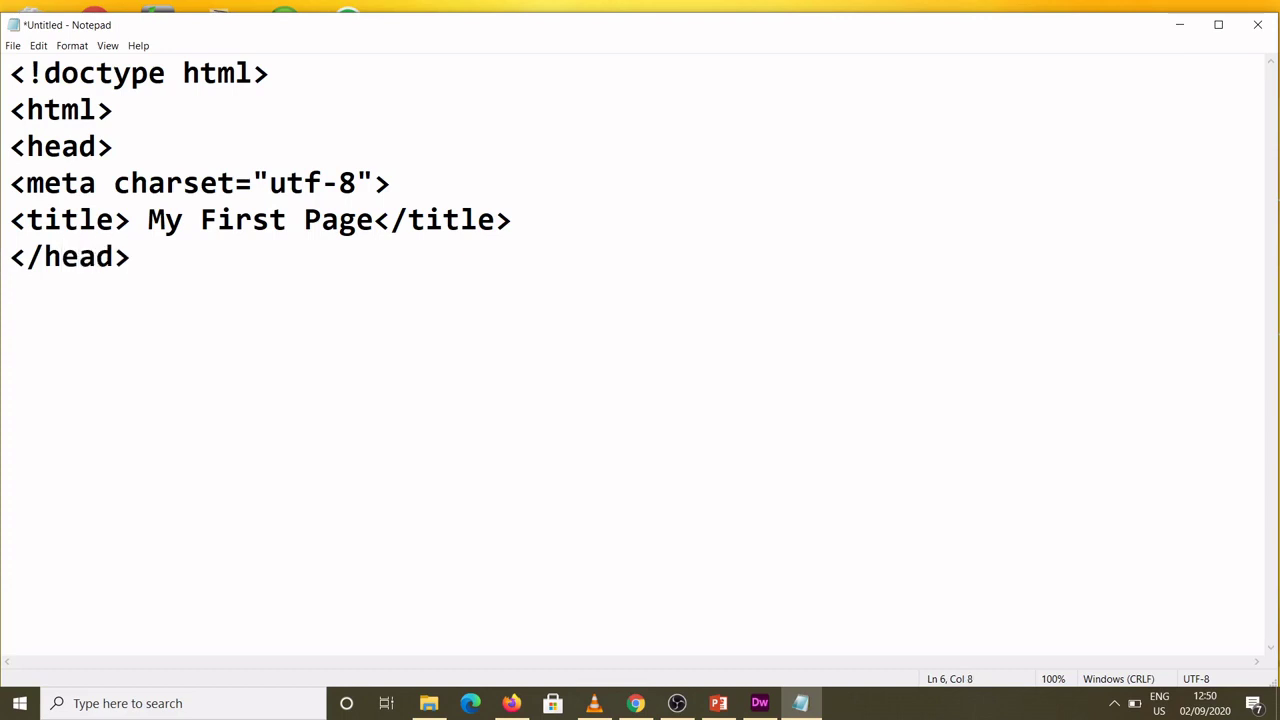
- Add a <body> reading 'Welcome to CEC. This is my first page.' and close it with </body> and </html>
key("Return")
type("<b")
type("ody>")
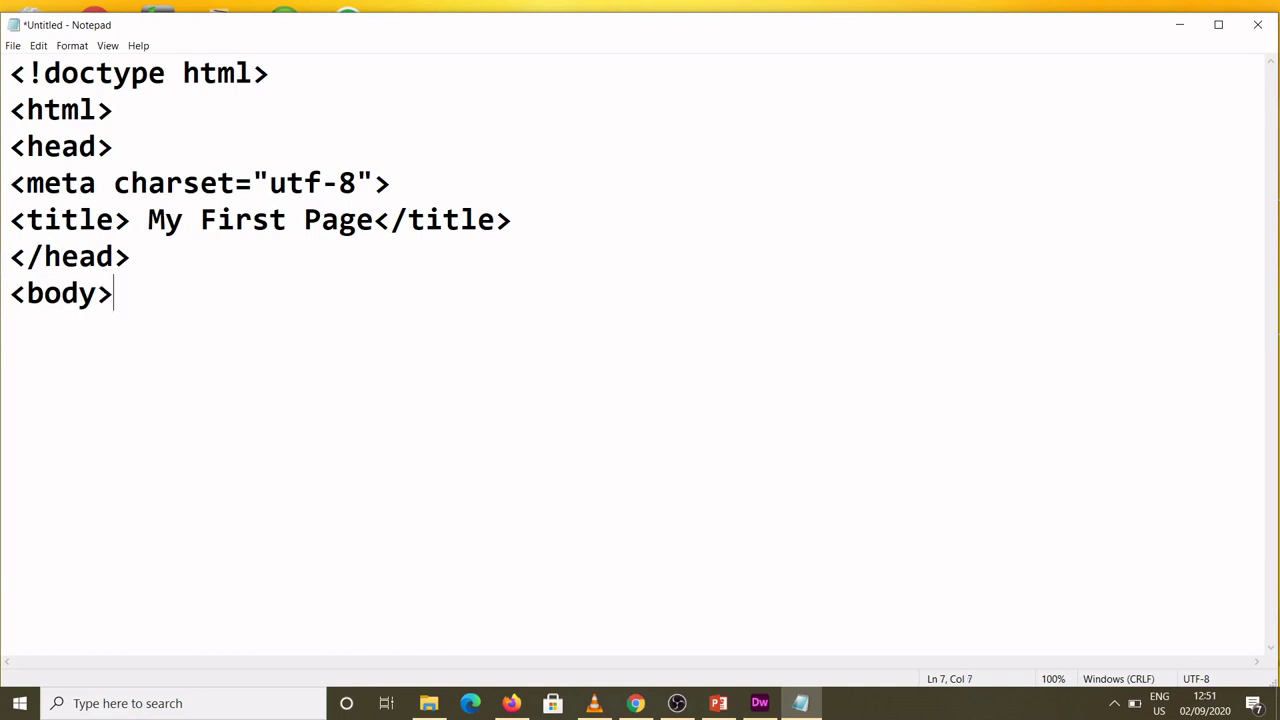
key("Return")
type("Welco")
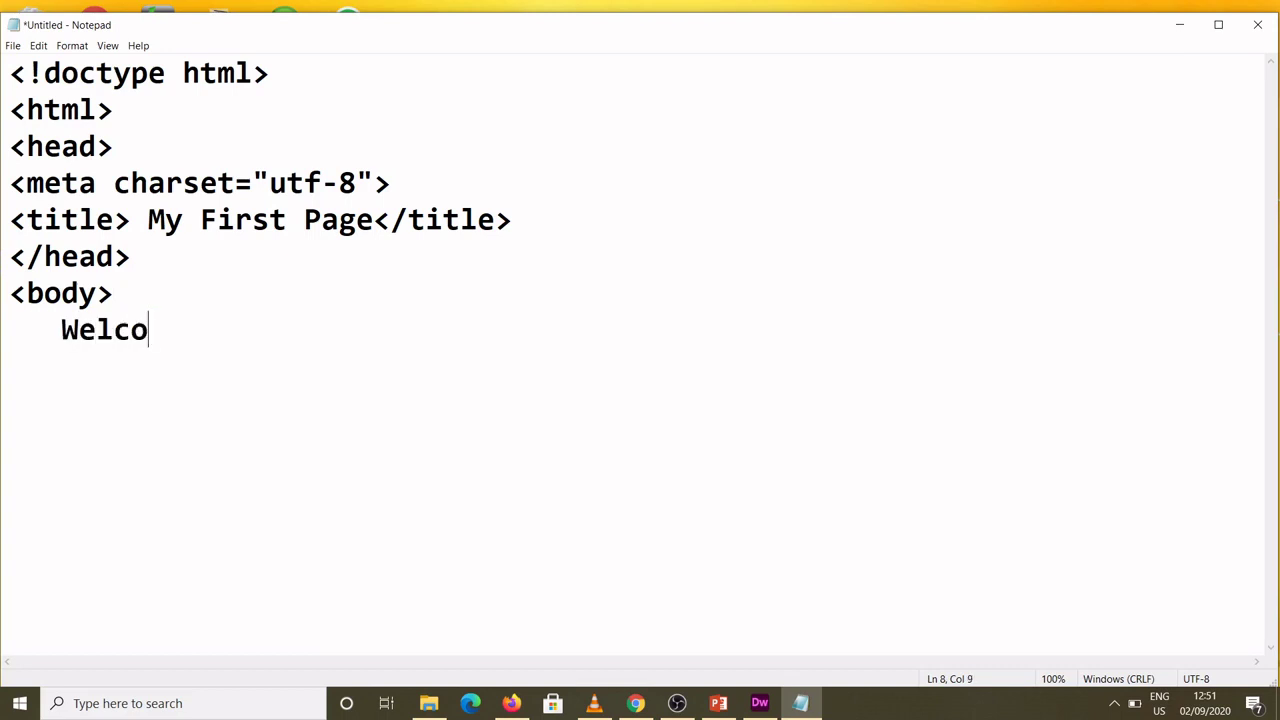
type("me to ")
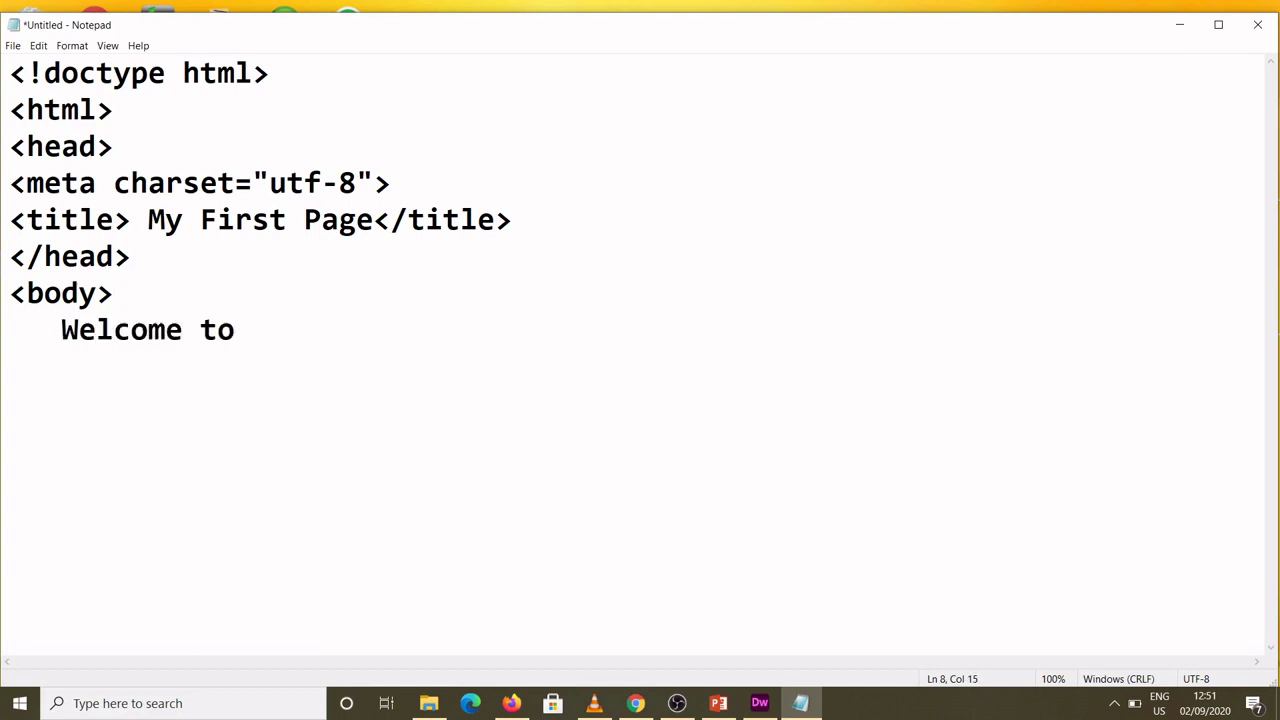
type("CEC. ")
type("This is ")
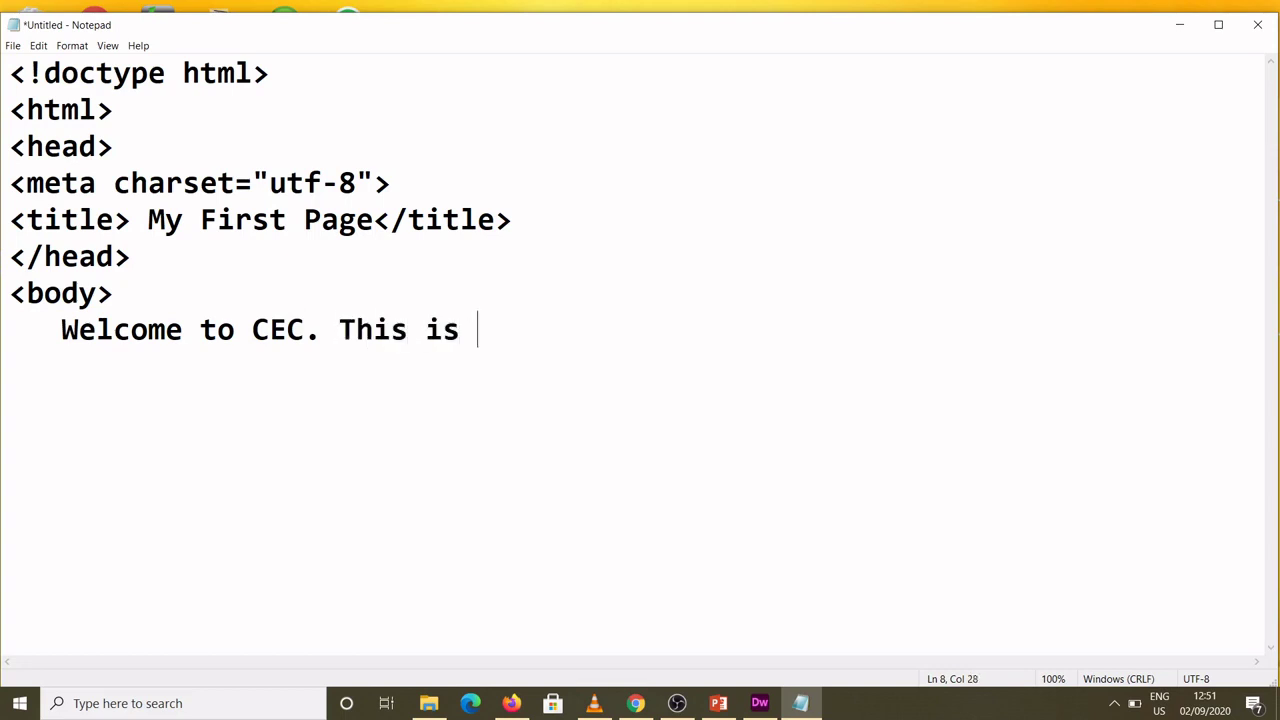
type("my fi")
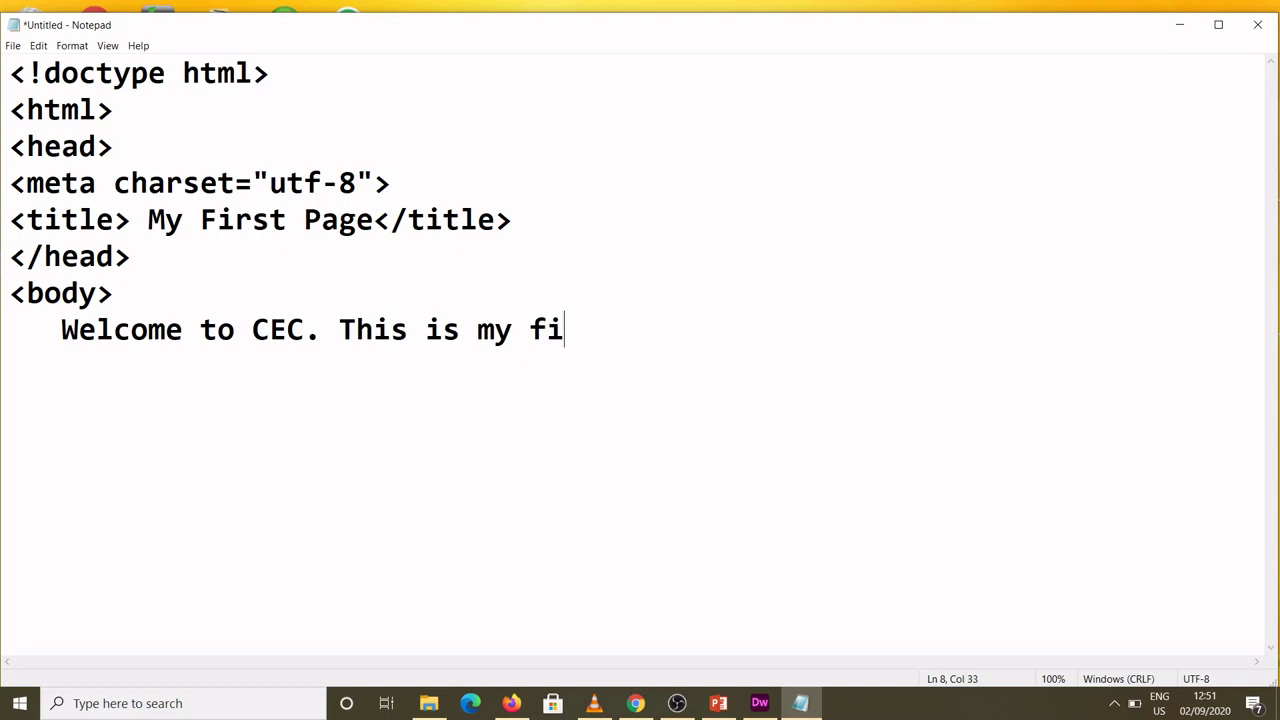
type("rst page")
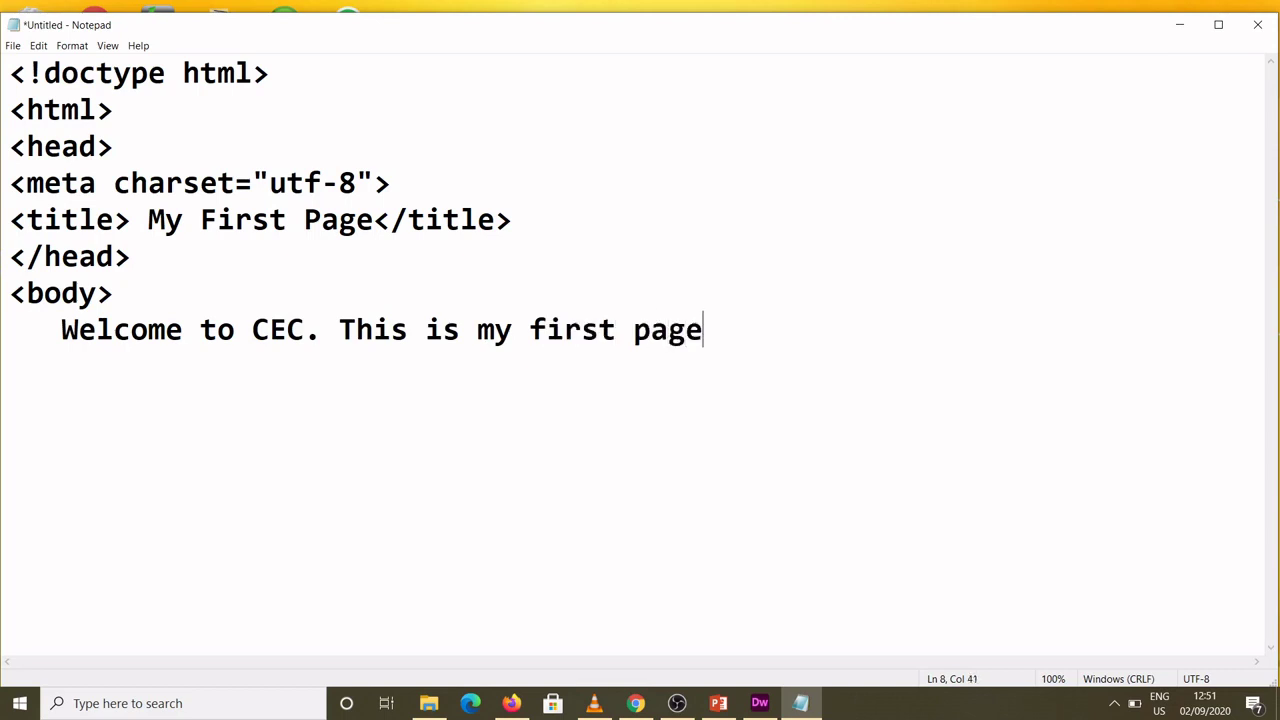
type(".")
key("Return")
type("</")
type("body")
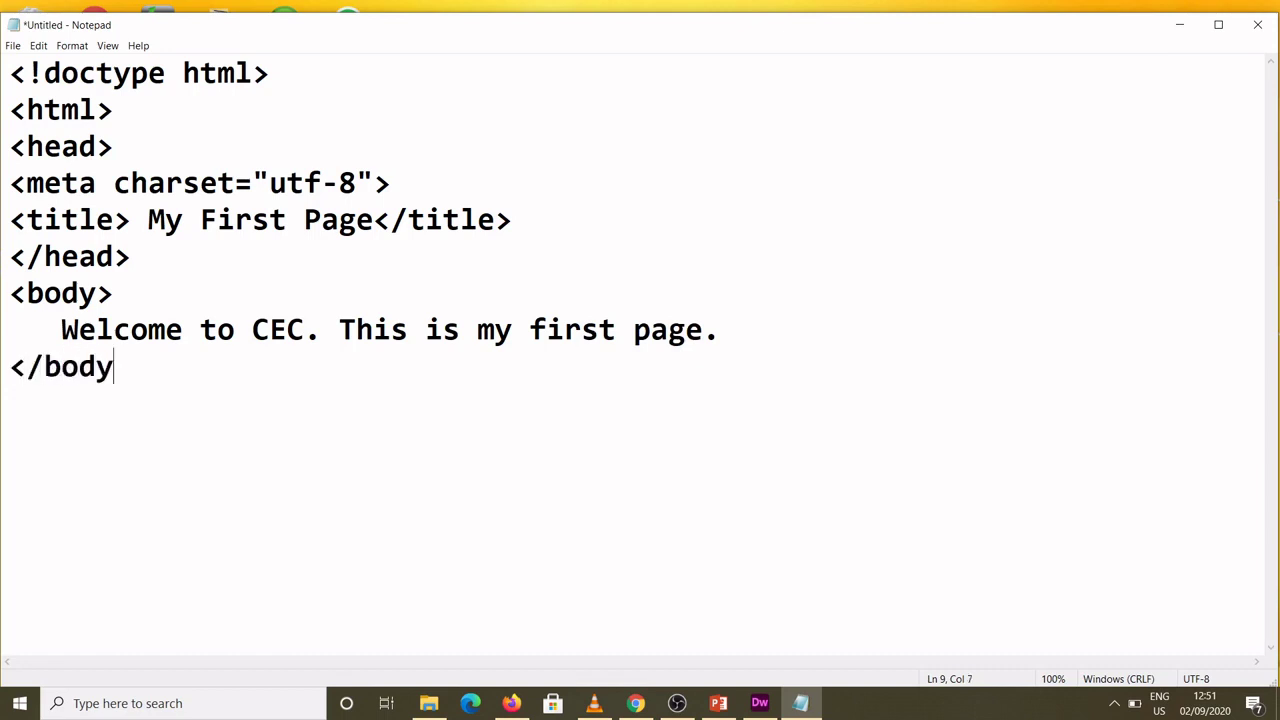
type(">")
key("Return")
type("<")
type("/html")
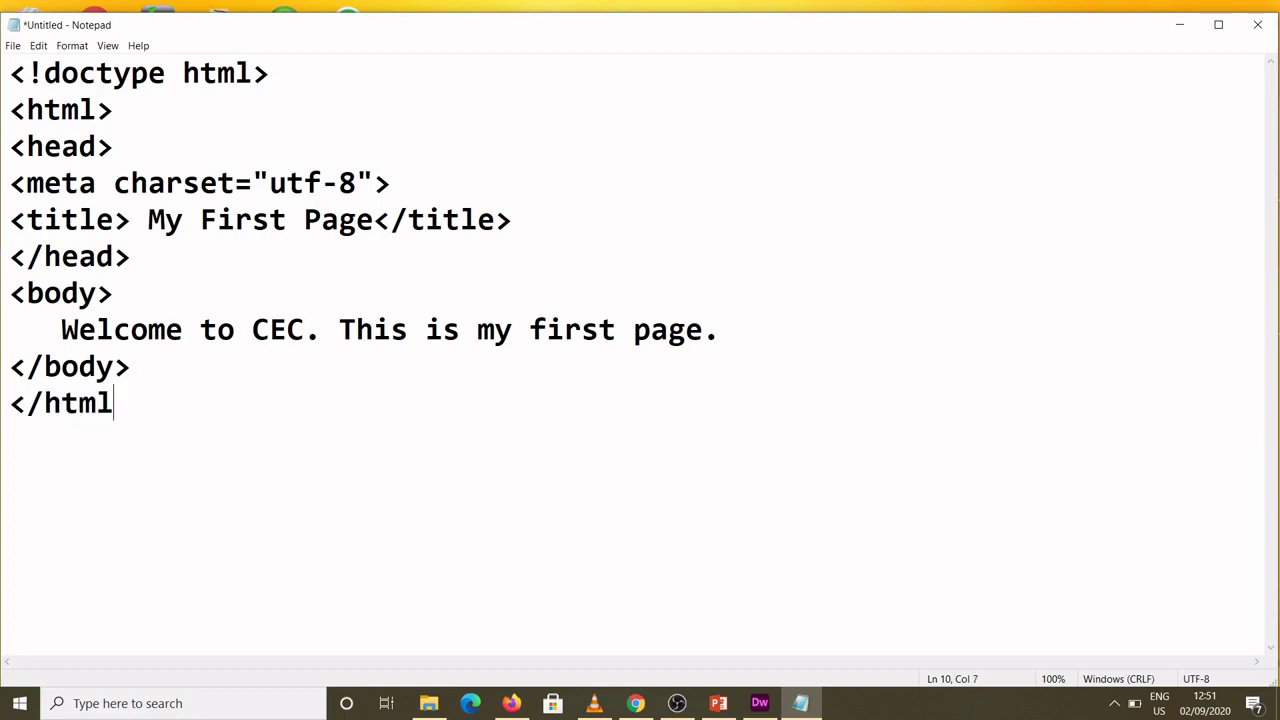
type(">")
- Use Save As to name the file "firstpage.html", in quotes, on the Desktop
left_click(13, 46)
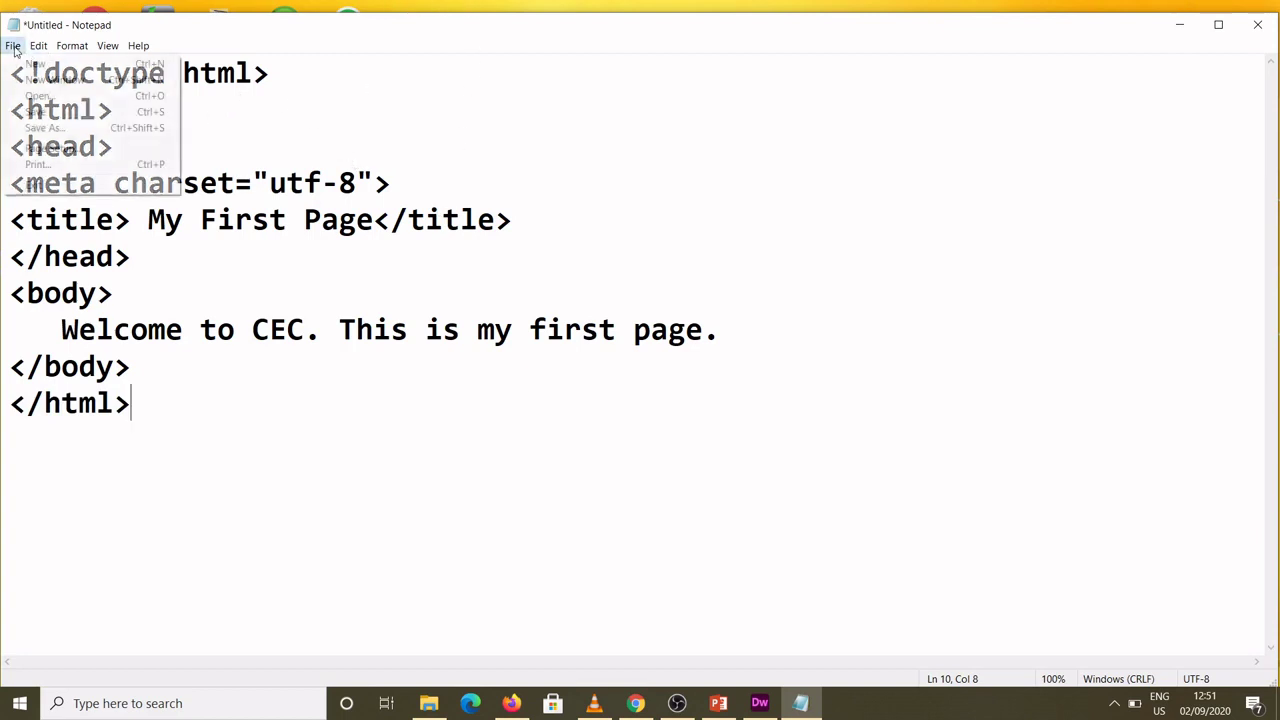
left_click(93, 131)
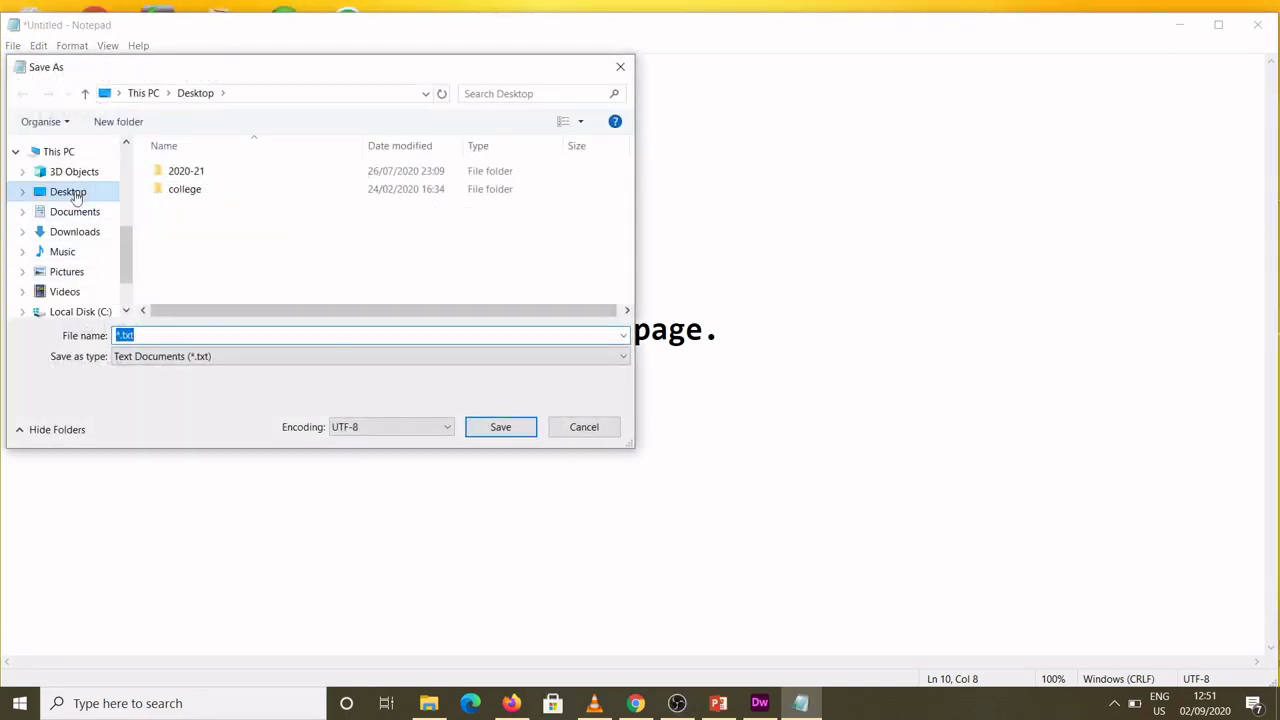
left_click(176, 335)
left_click_drag(148, 338, 16, 337)
type("f")
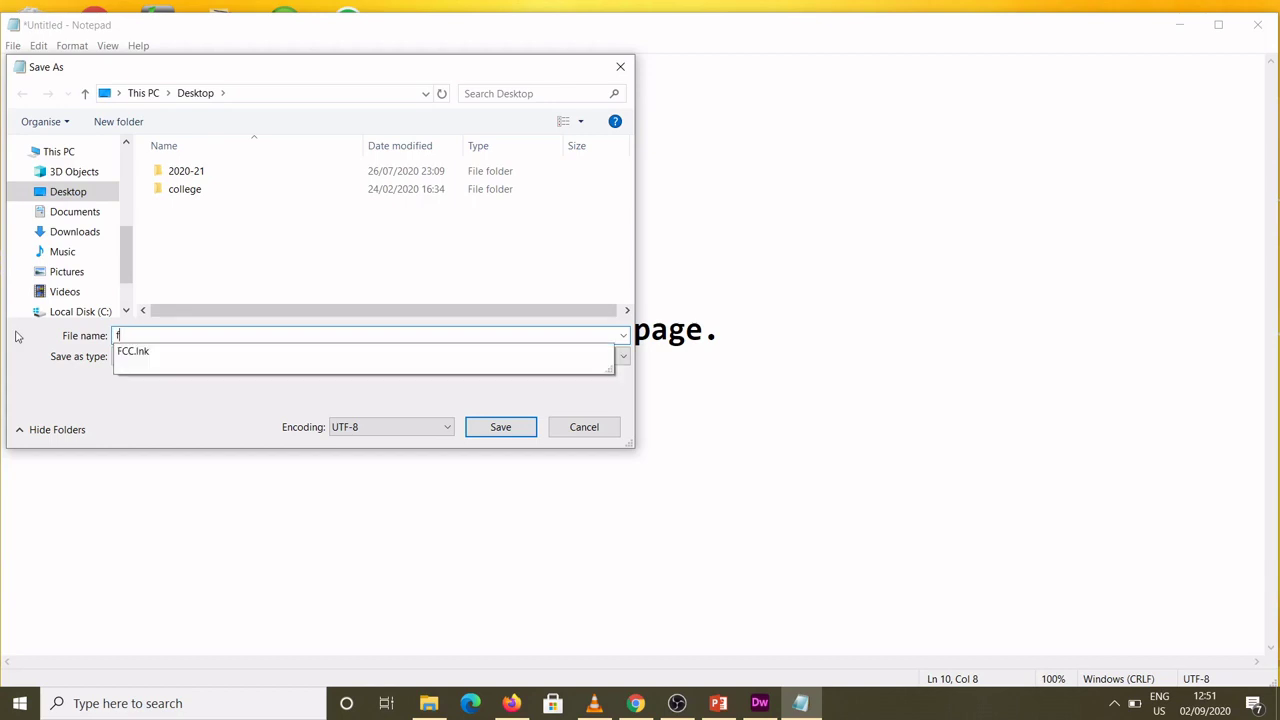
type("irstpag")
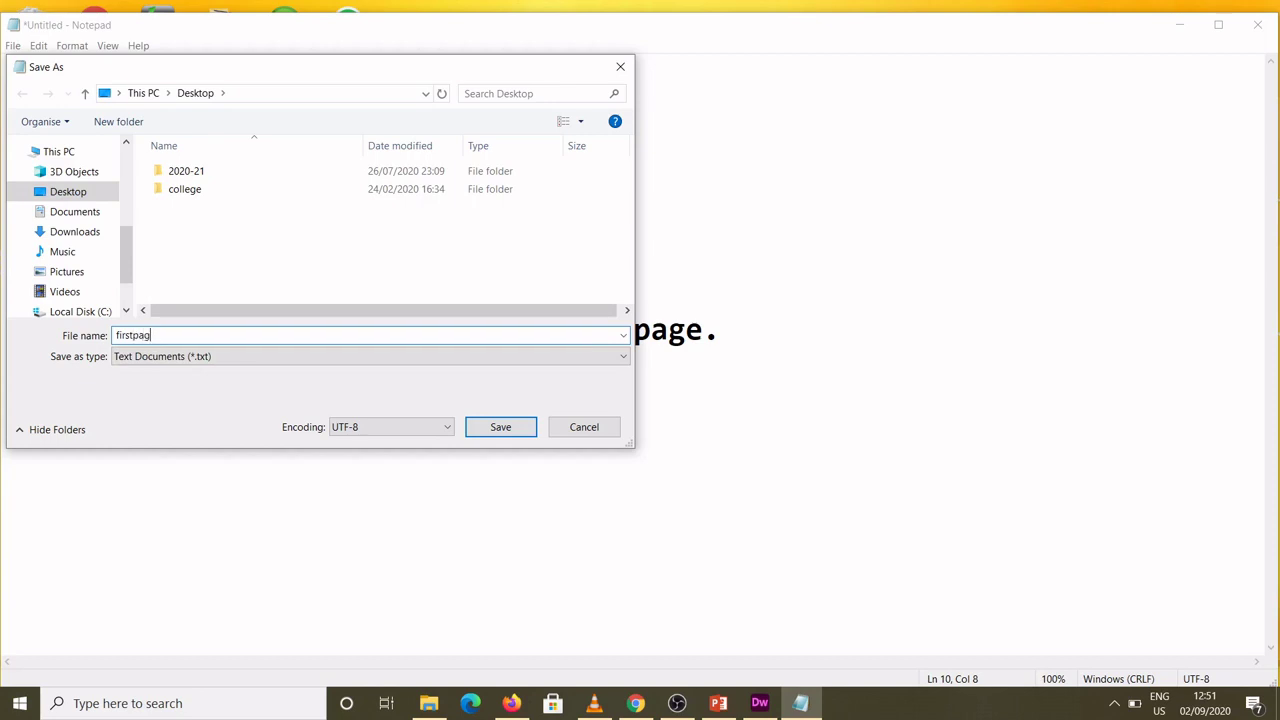
type("e.")
type("html")
type("\"")
key("Home")
type("\"")
- Save firstpage.html, minimize Notepad and bring up the firstpage icon's menu on the desktop
left_click(492, 430)
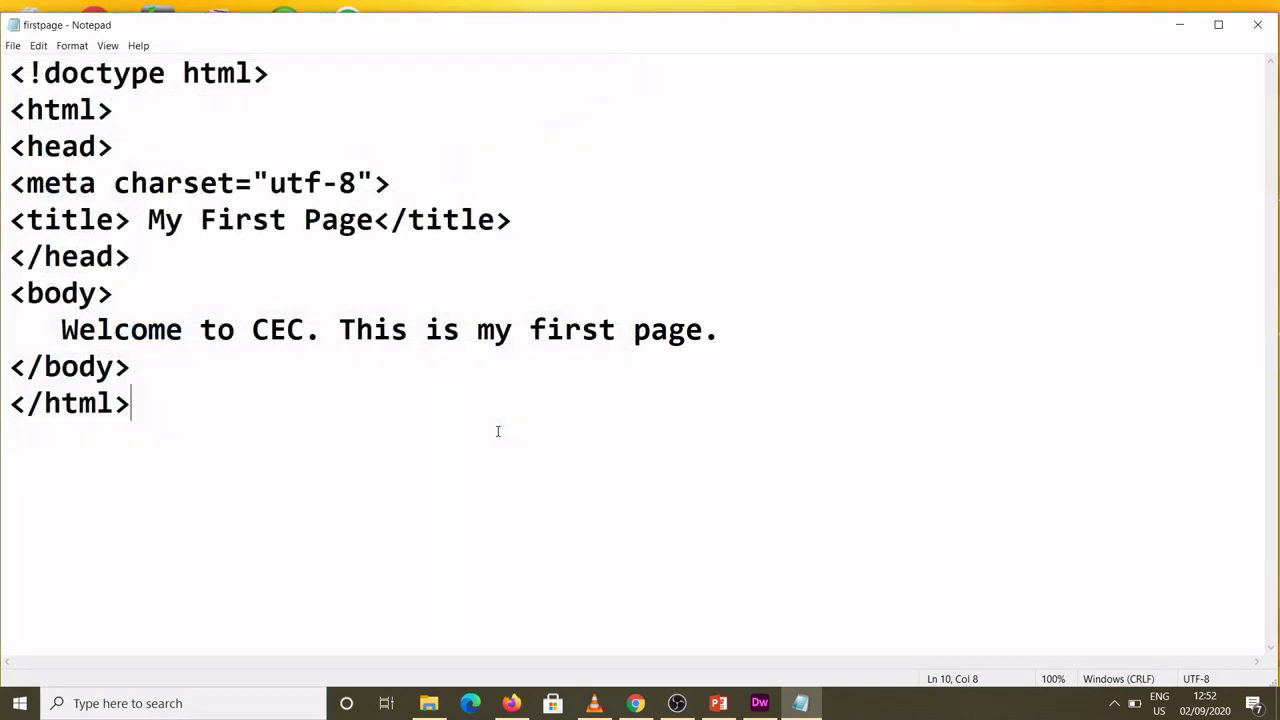
left_click(1180, 24)
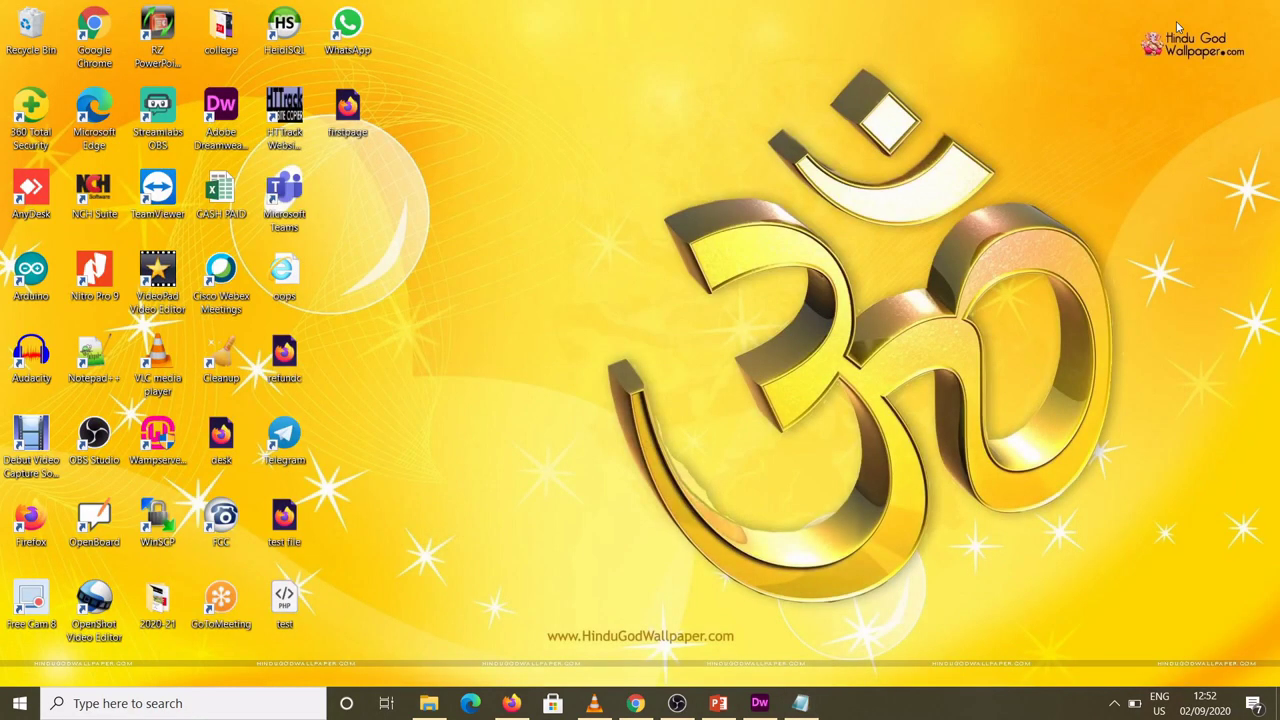
left_click(348, 108)
right_click(348, 108)
key("Escape")
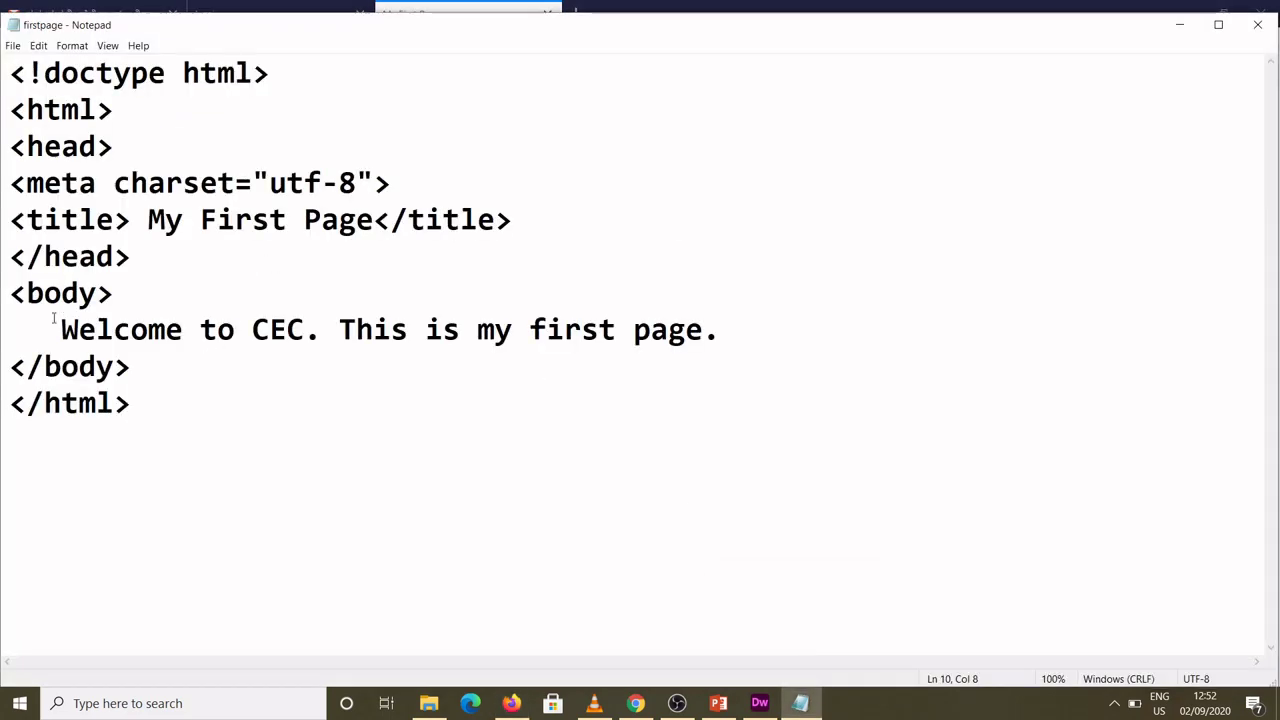
- Wrap the welcome sentence in <h1 align="center"> … </h1> and save firstpage
left_click(61, 330)
type("<h")
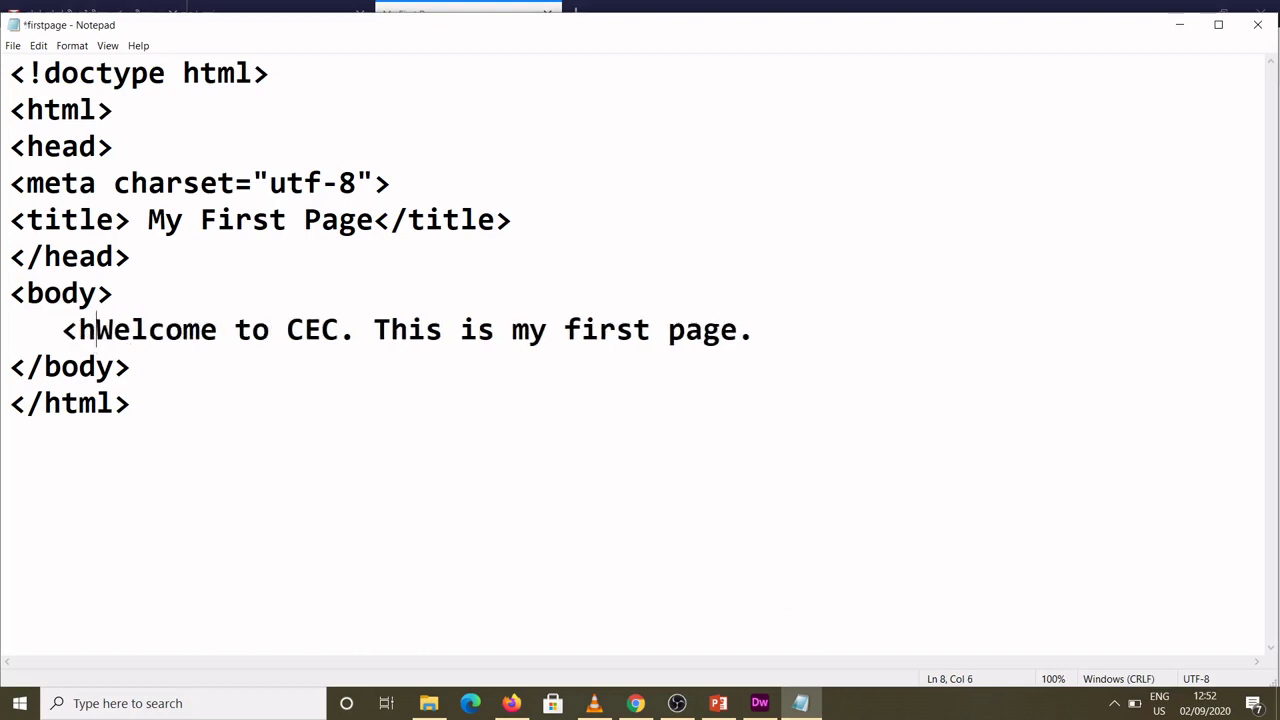
type("1 a")
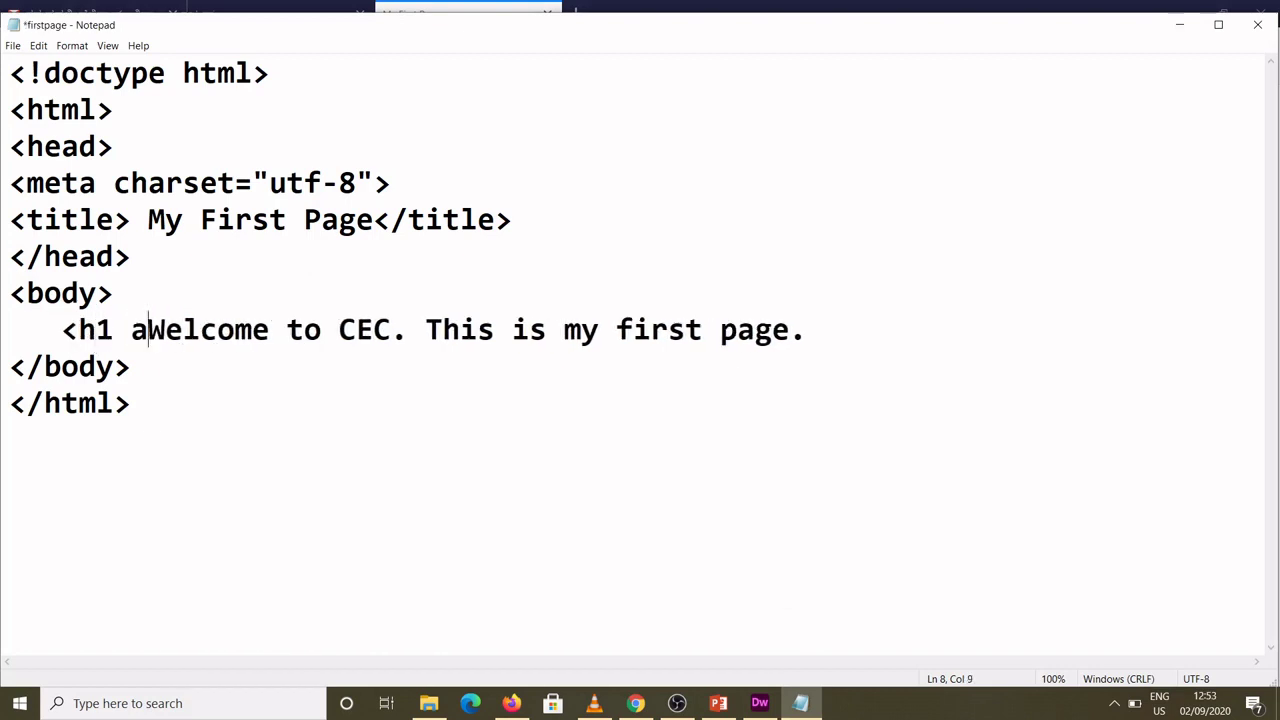
type("lign=")
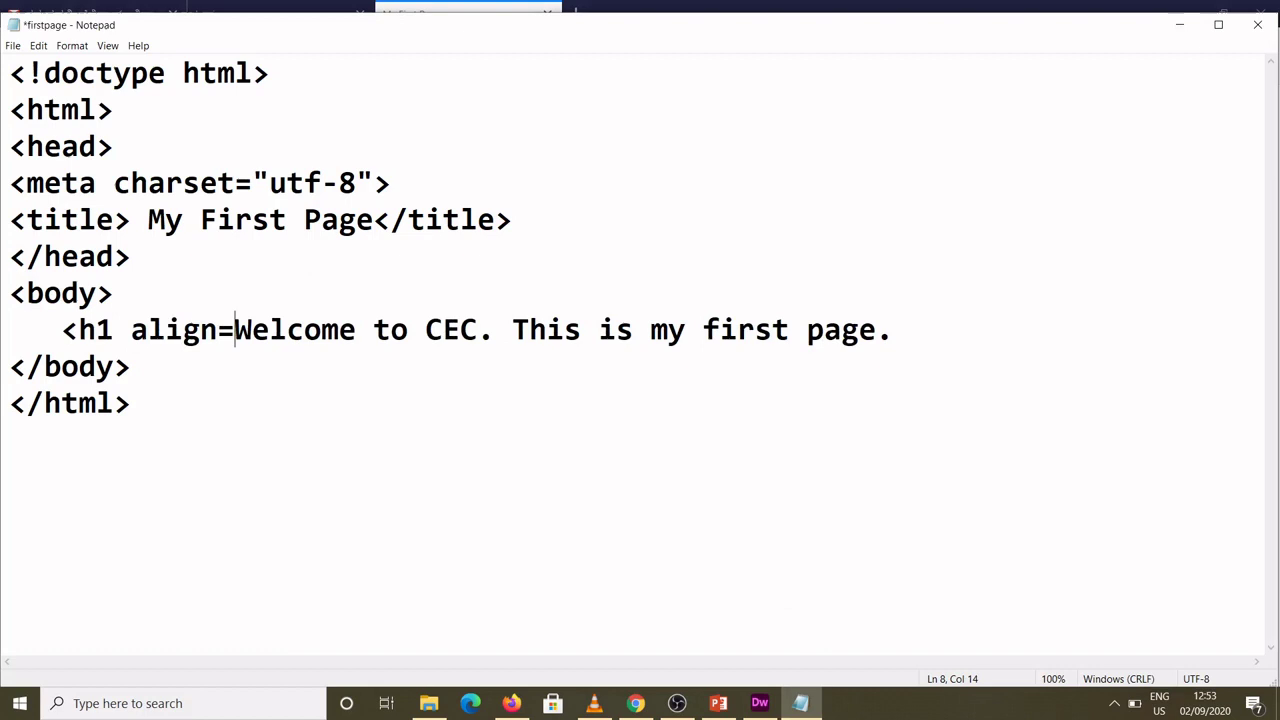
type("\"center")
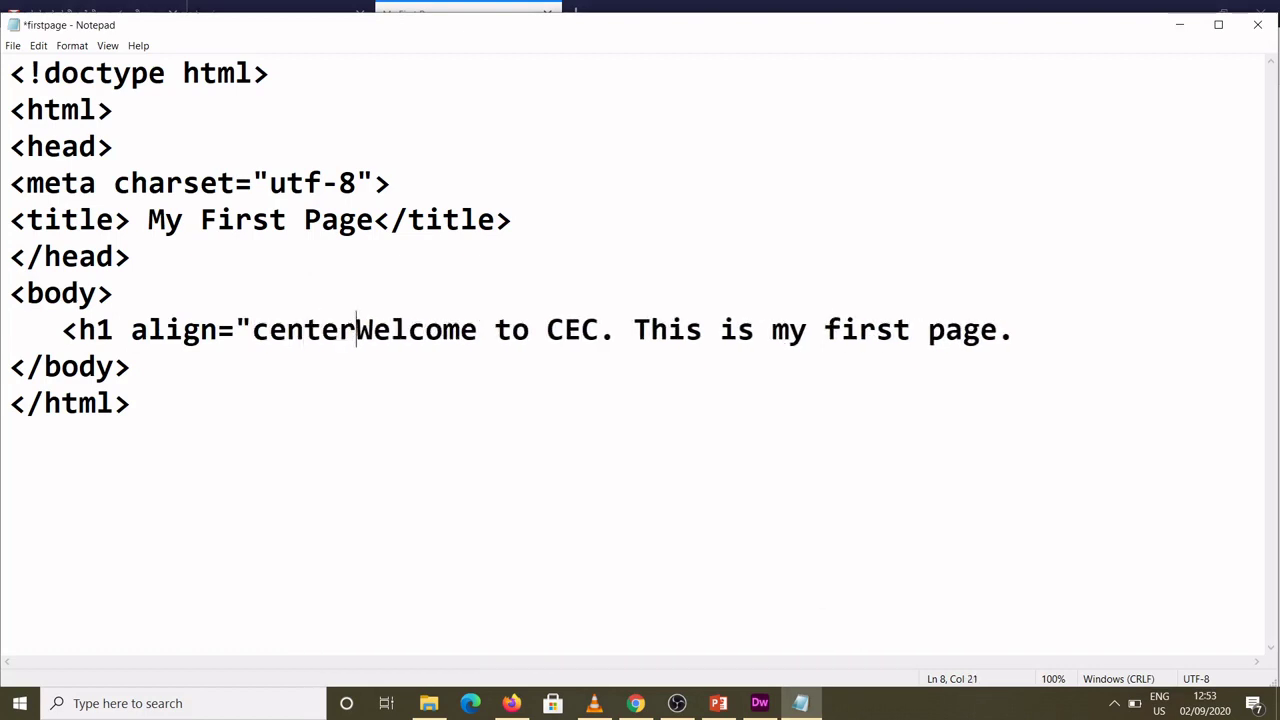
type("\"")
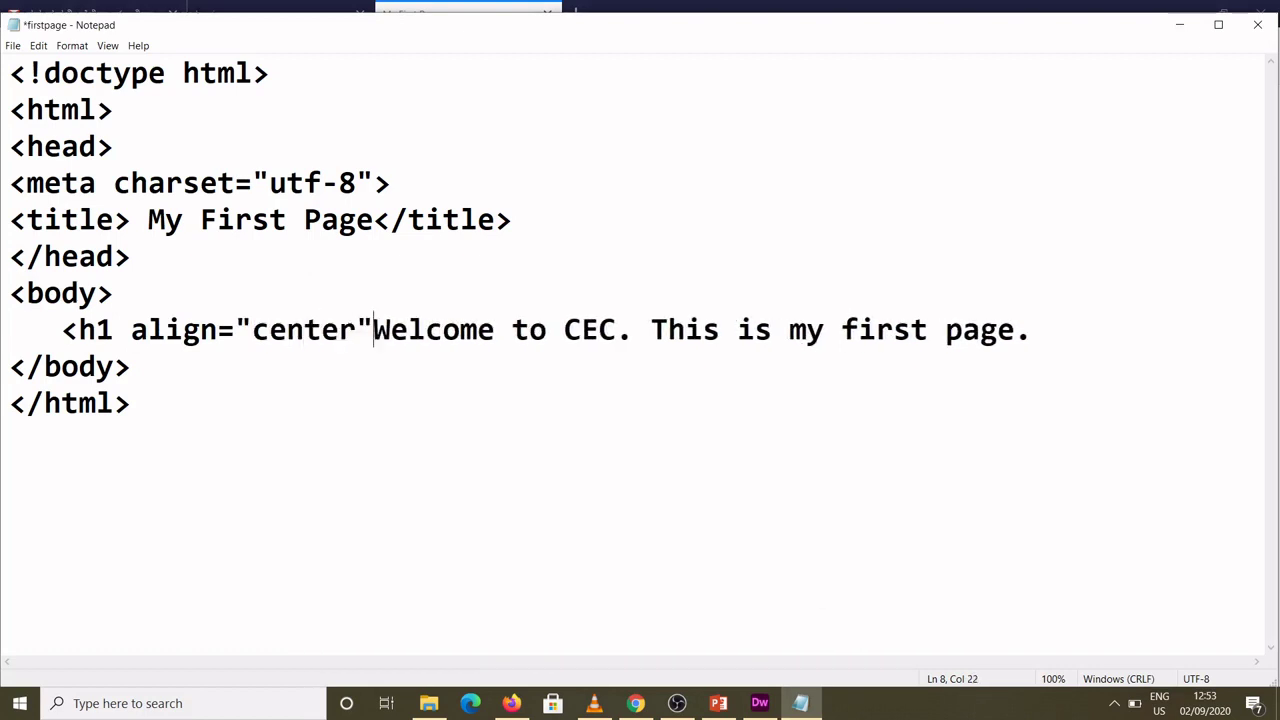
type(">")
left_click(1057, 342)
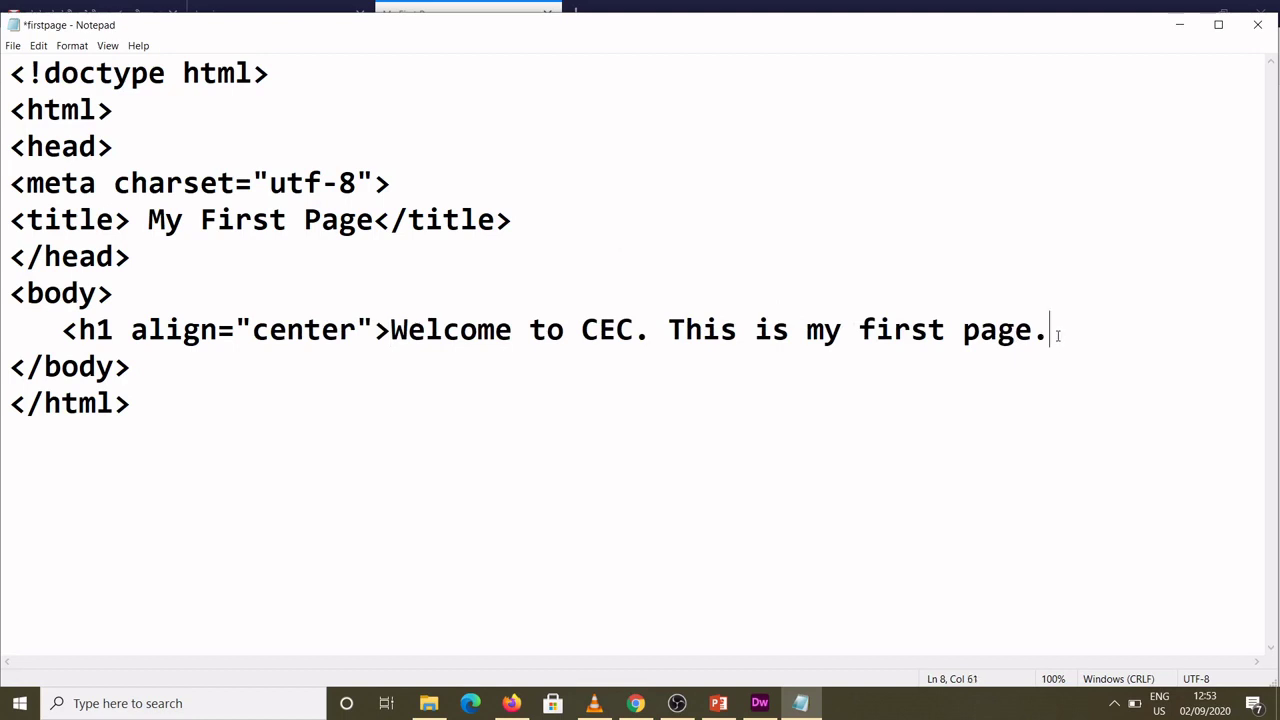
type("</h")
type("1>")
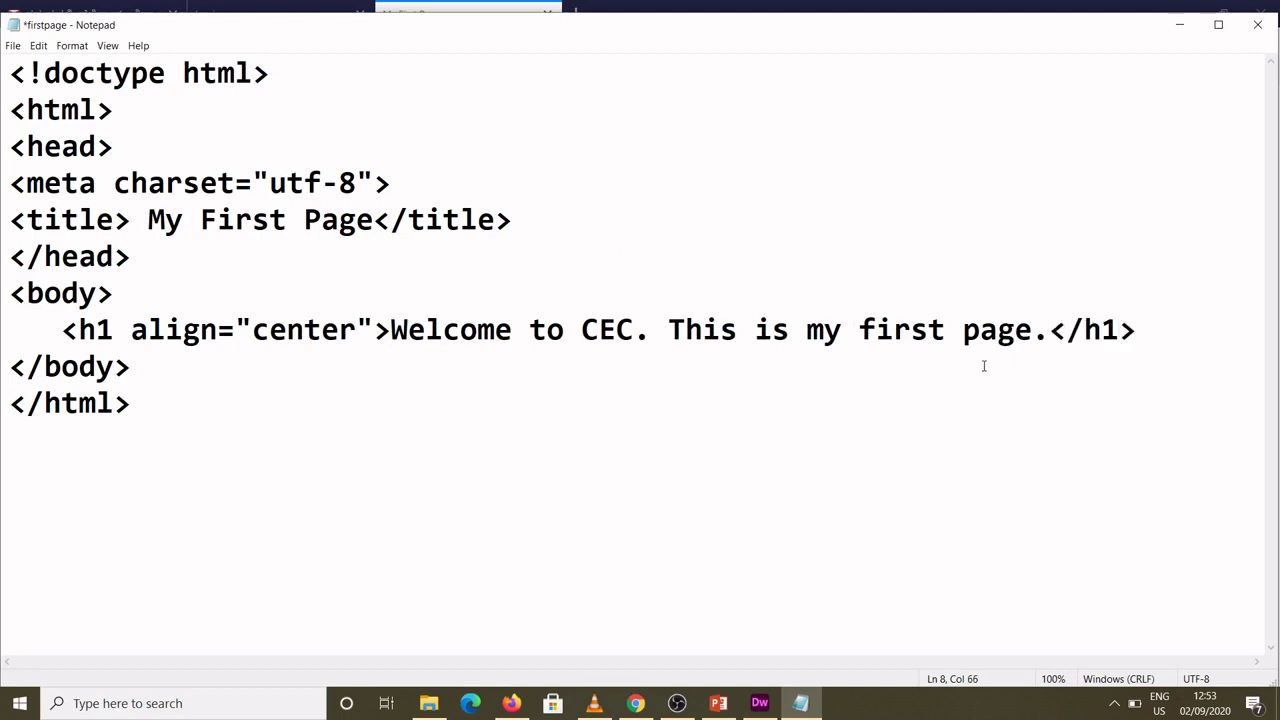
key("ctrl+s")
left_click(13, 45)
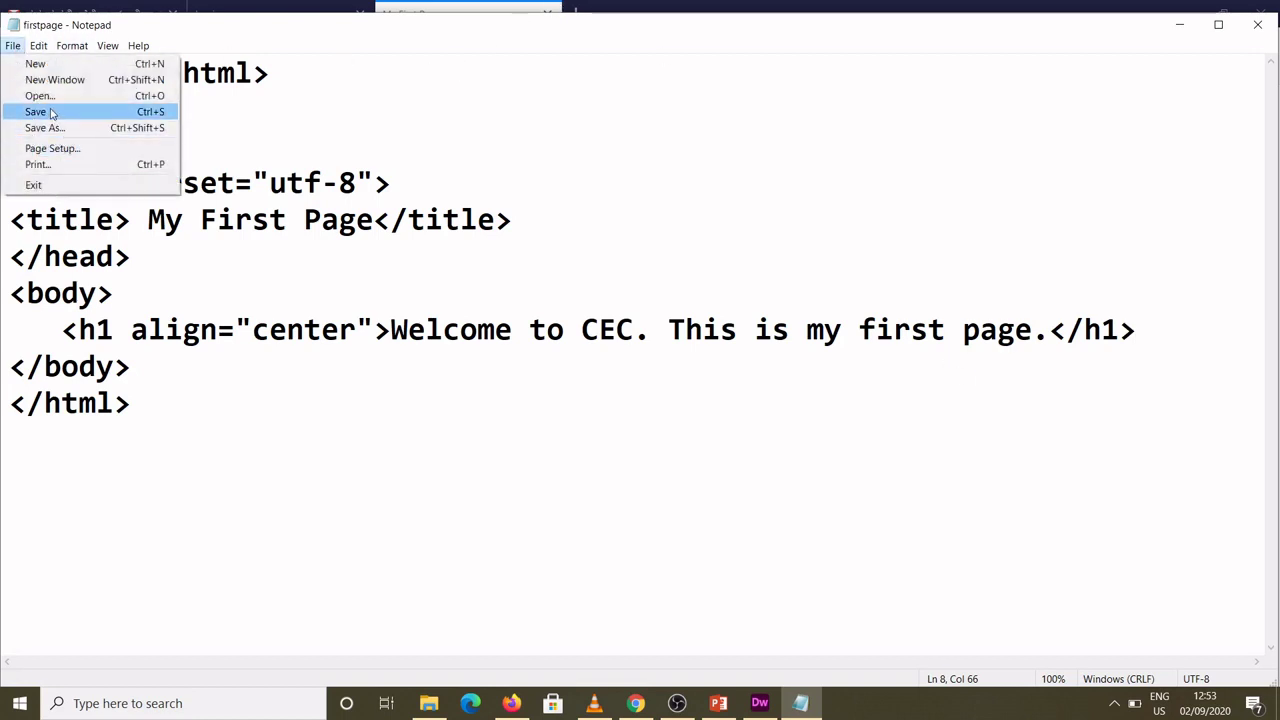
- Save firstpage again, check it in Firefox, then bring Dreamweaver forward from the taskbar
left_click(48, 111)
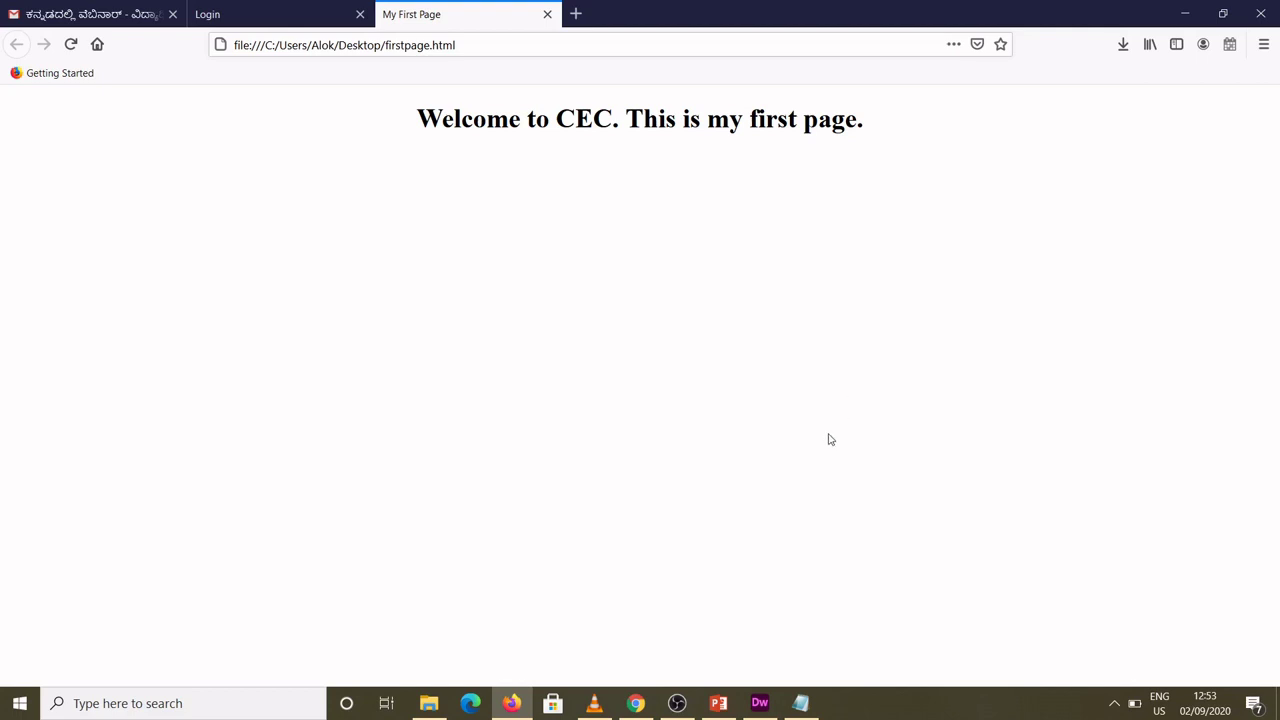
left_click(762, 704)
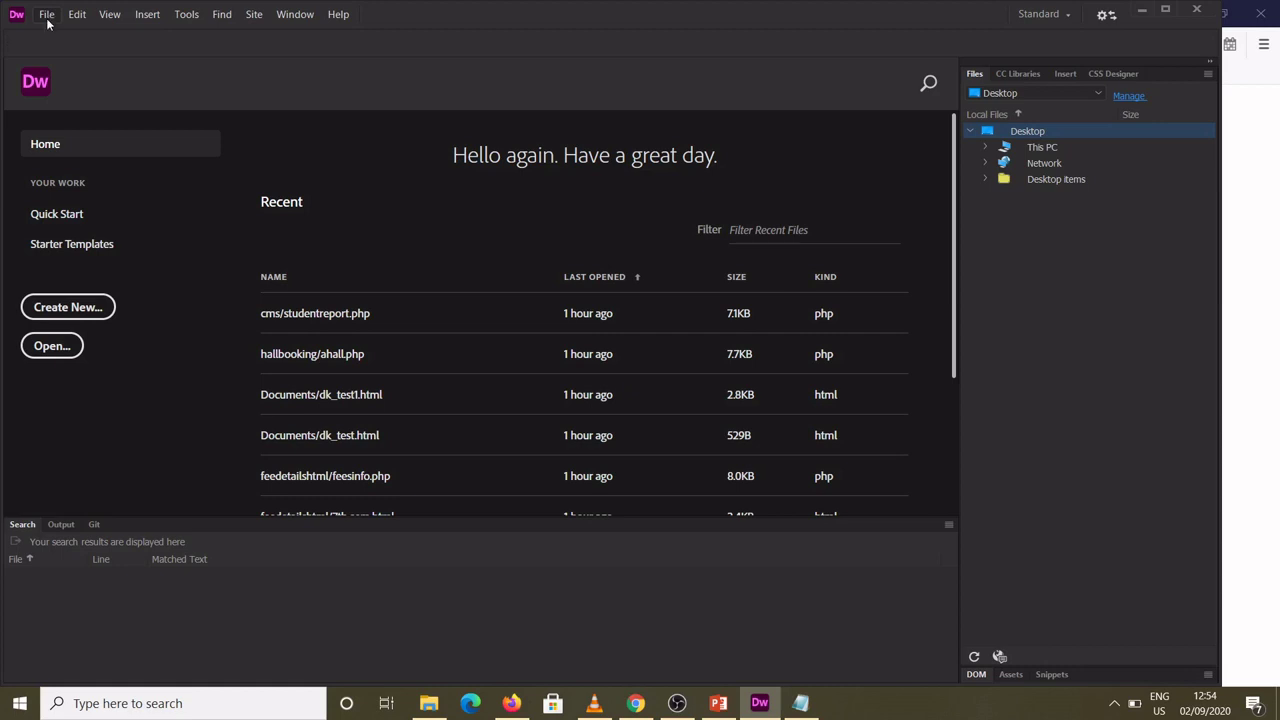
- Open Dreamweaver's File menu from the home screen
left_click(45, 16)
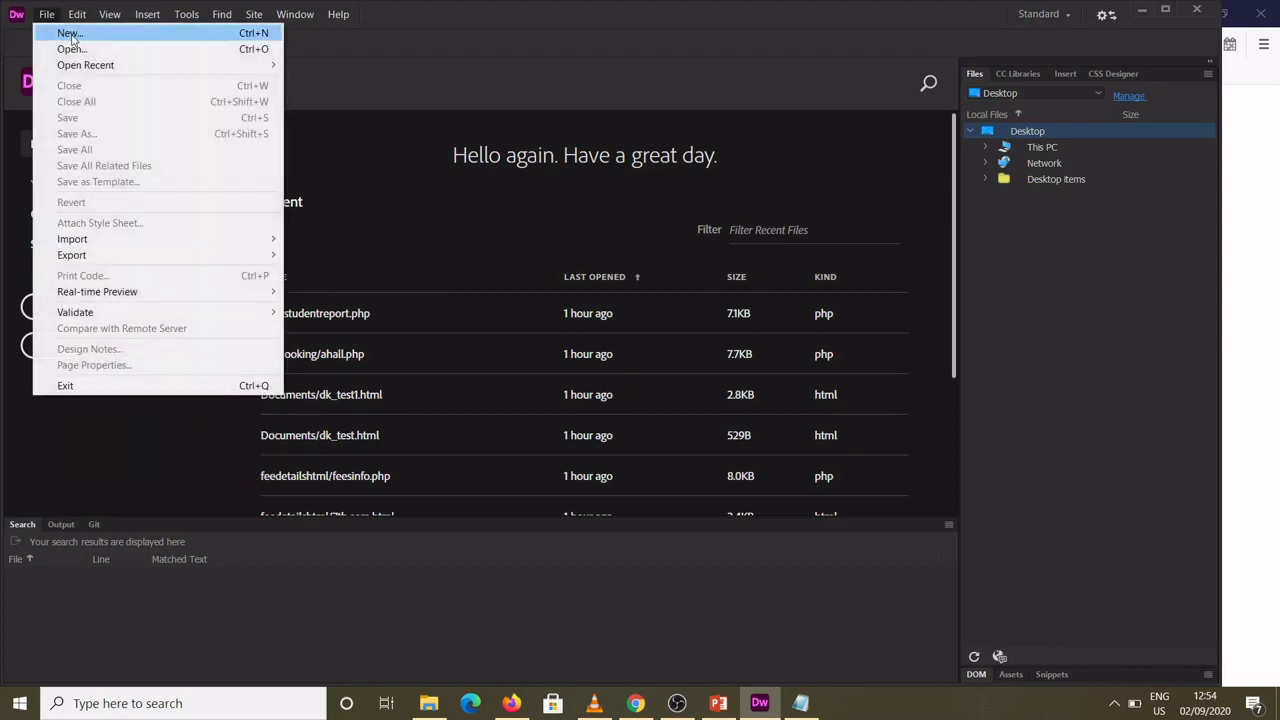
- Create a new HTML document and change its title to 'my first'
left_click(70, 33)
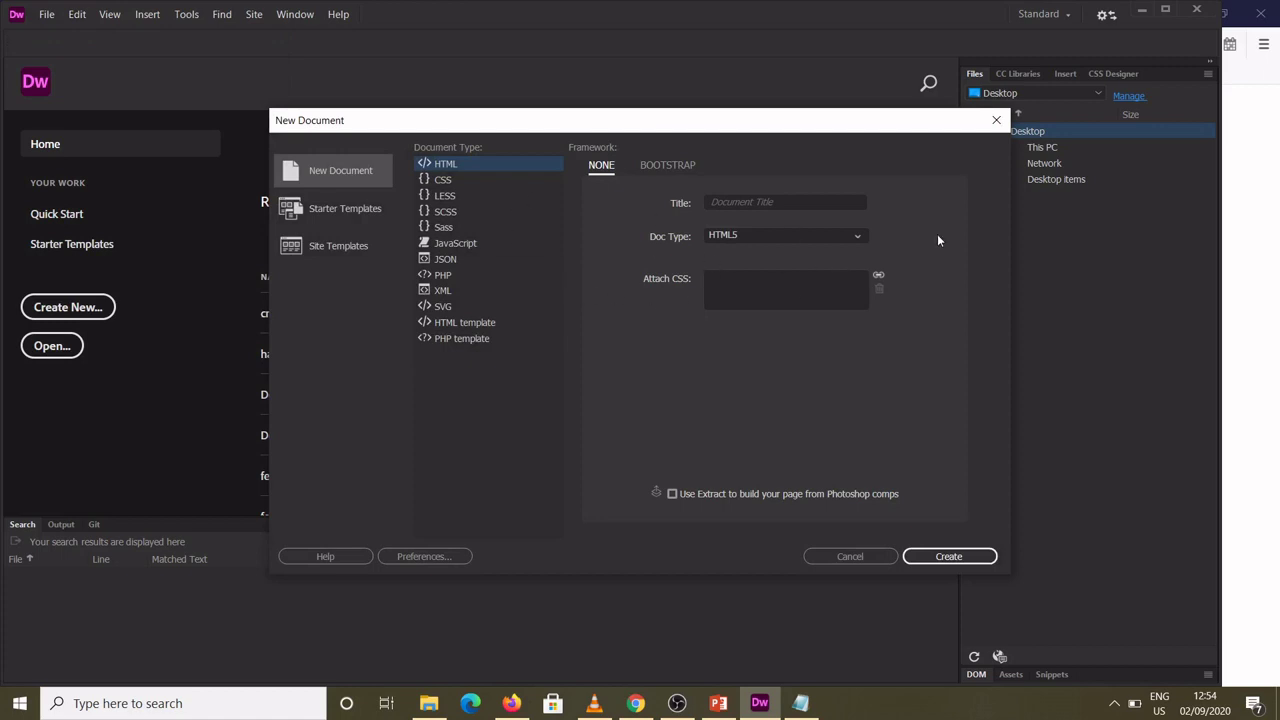
left_click(947, 556)
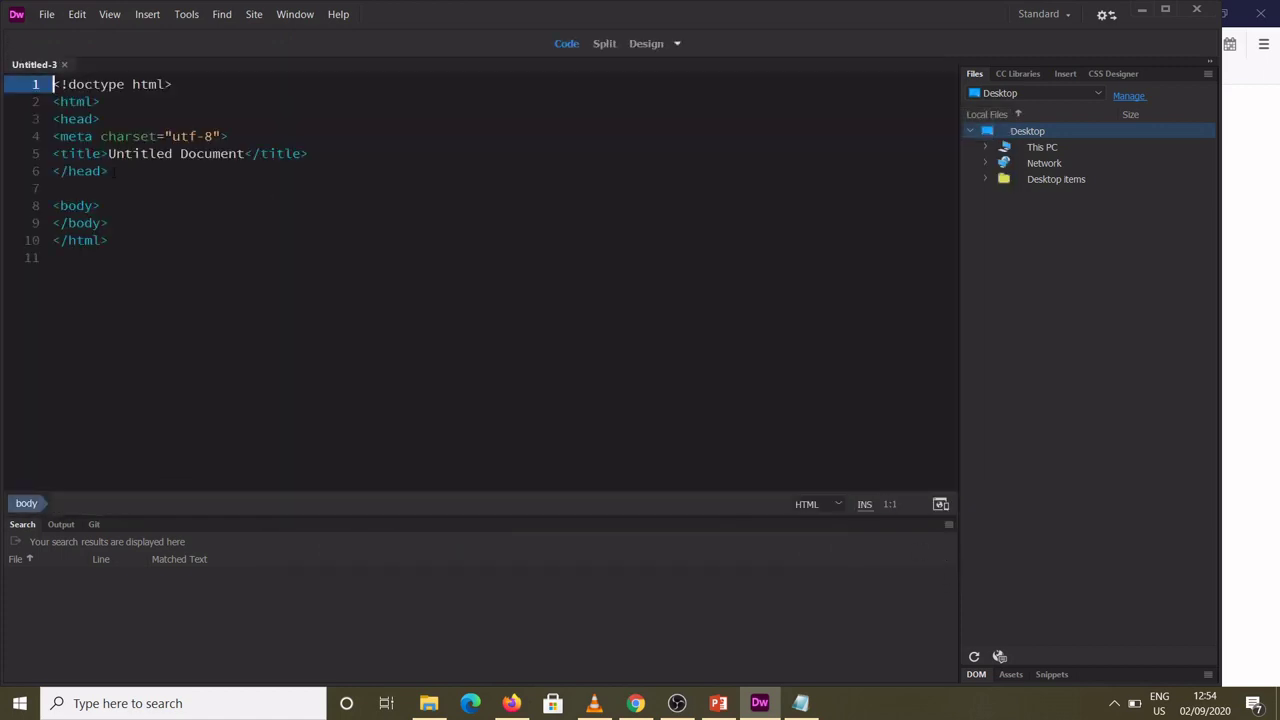
left_click_drag(115, 153, 251, 153)
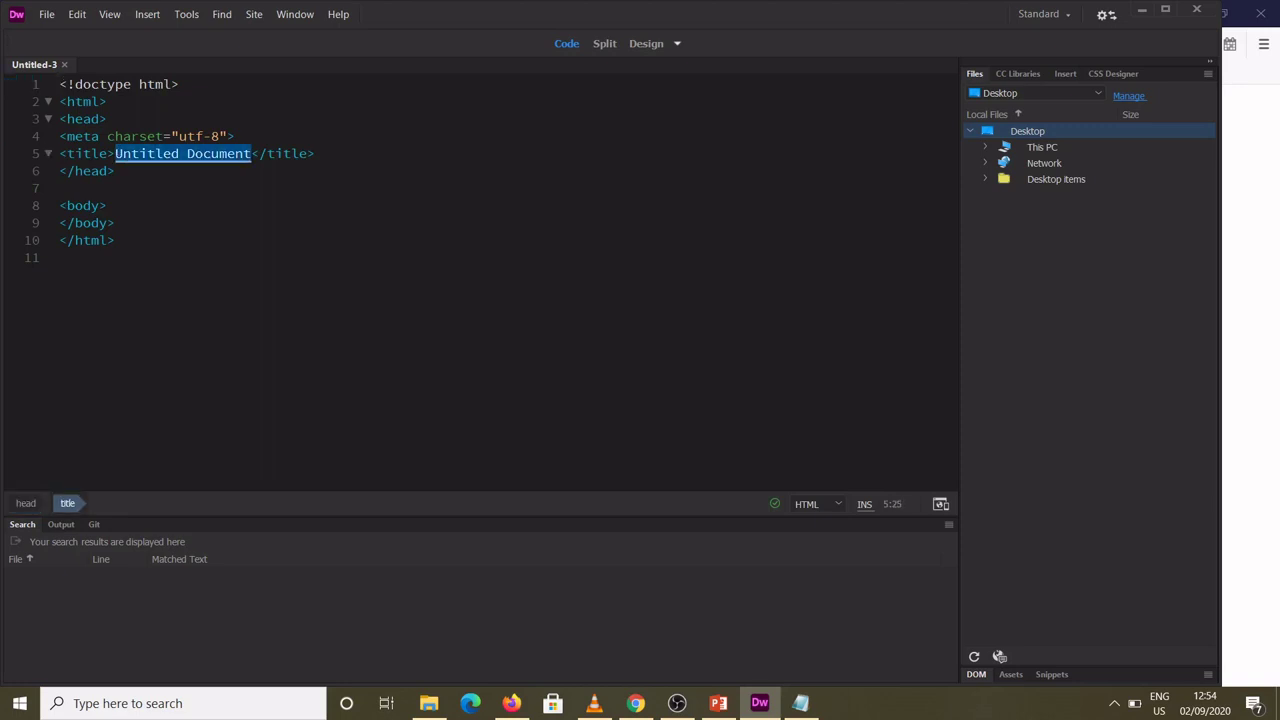
type("m")
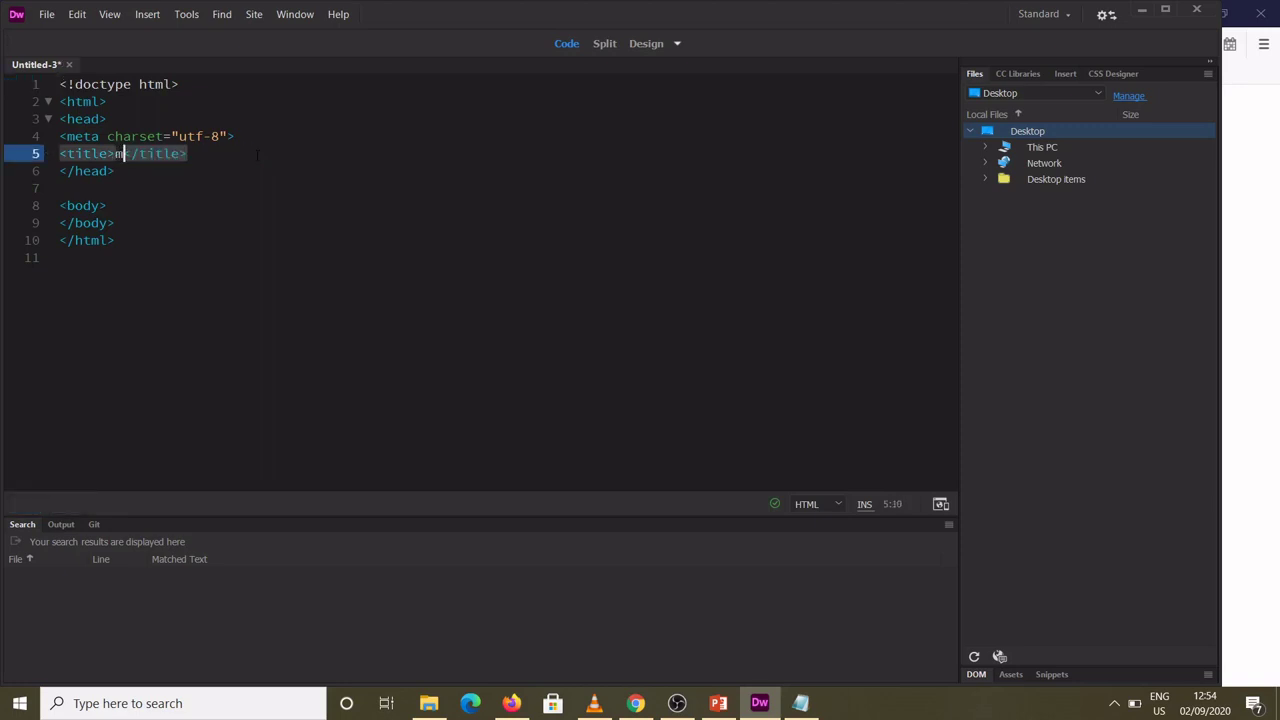
type("y first")
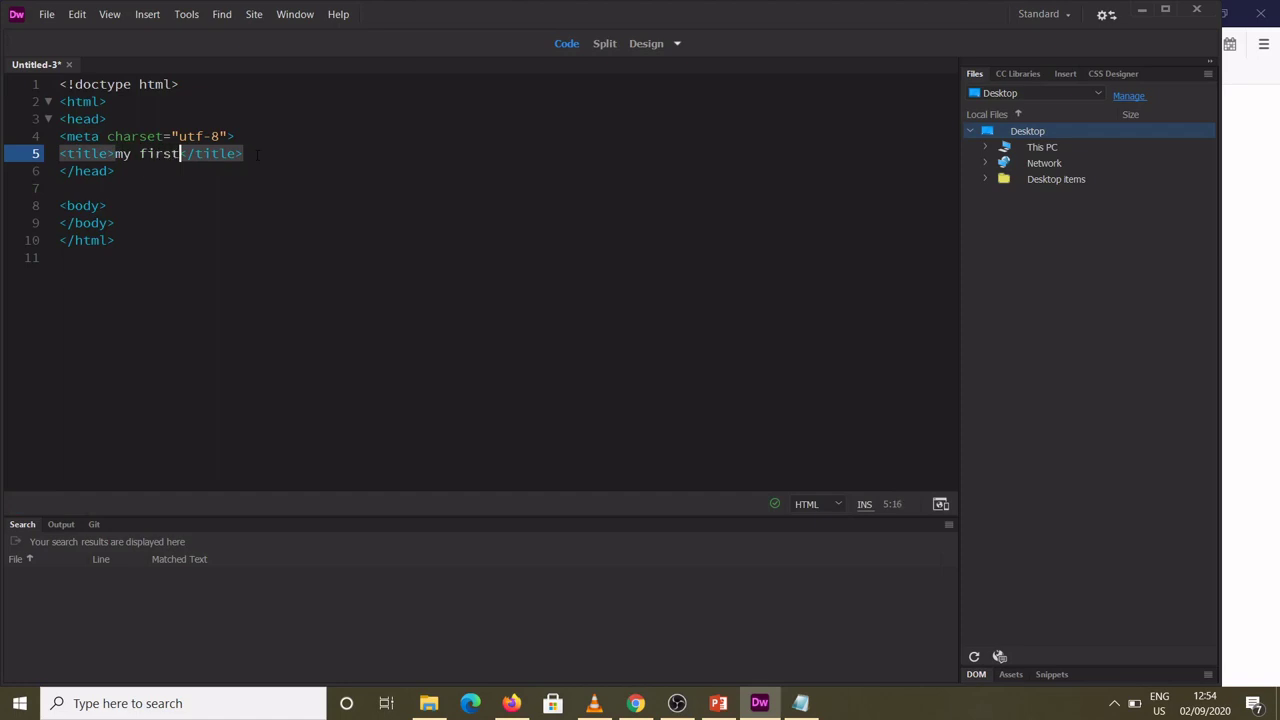
- Add the line 'test write' inside the body, then place the cursor in the body tag
left_click(120, 205)
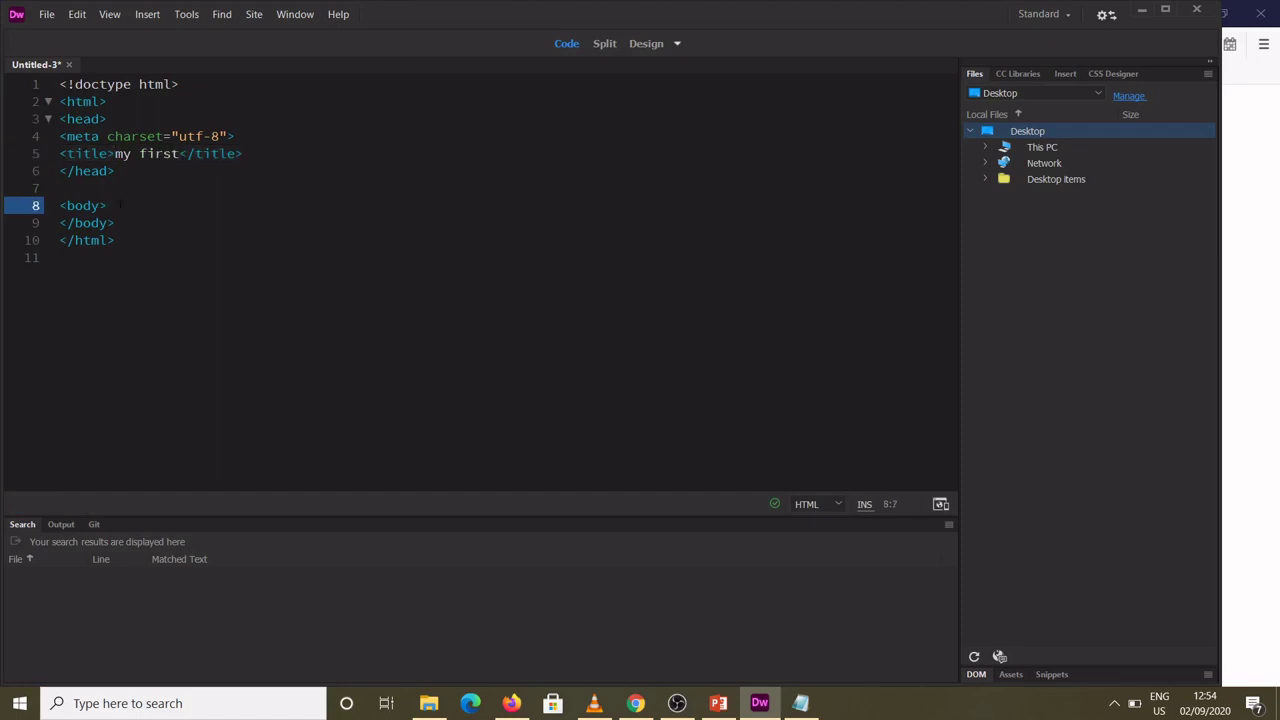
key("Return")
type("test ")
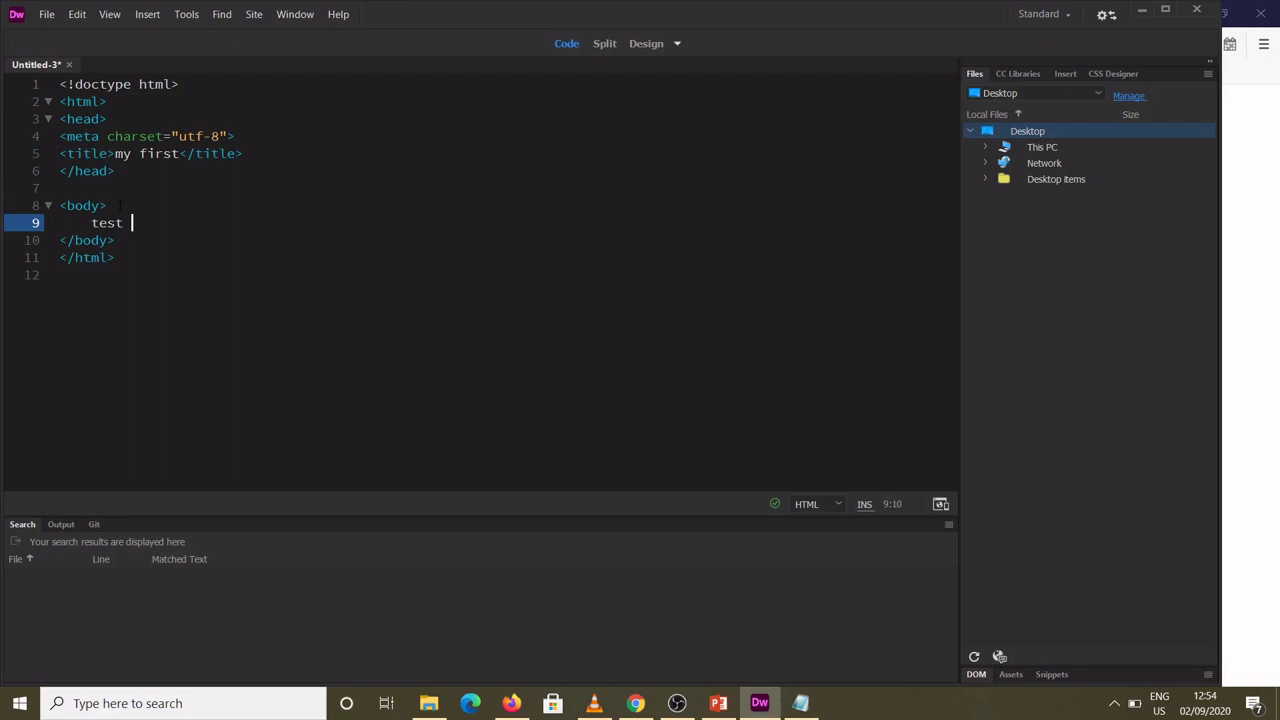
type("write")
left_click(99, 205)
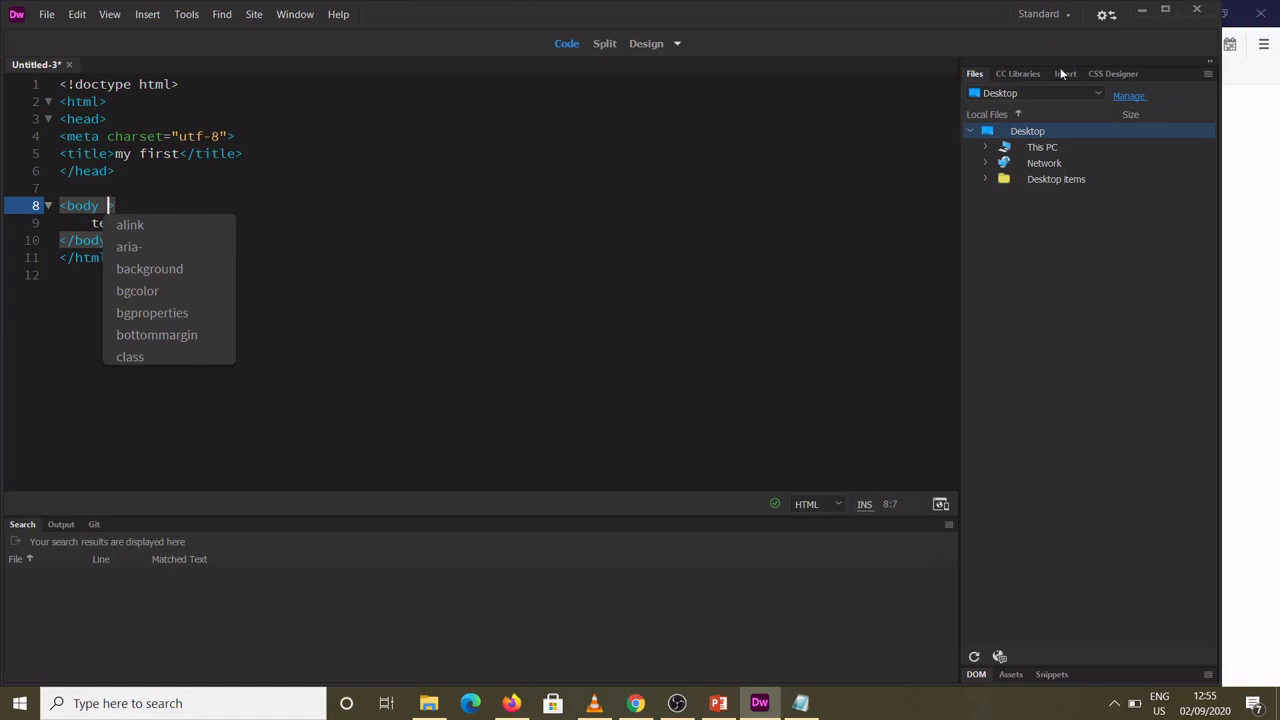
- Minimize Dreamweaver to return to firstpage.html in Firefox
left_click(1140, 12)
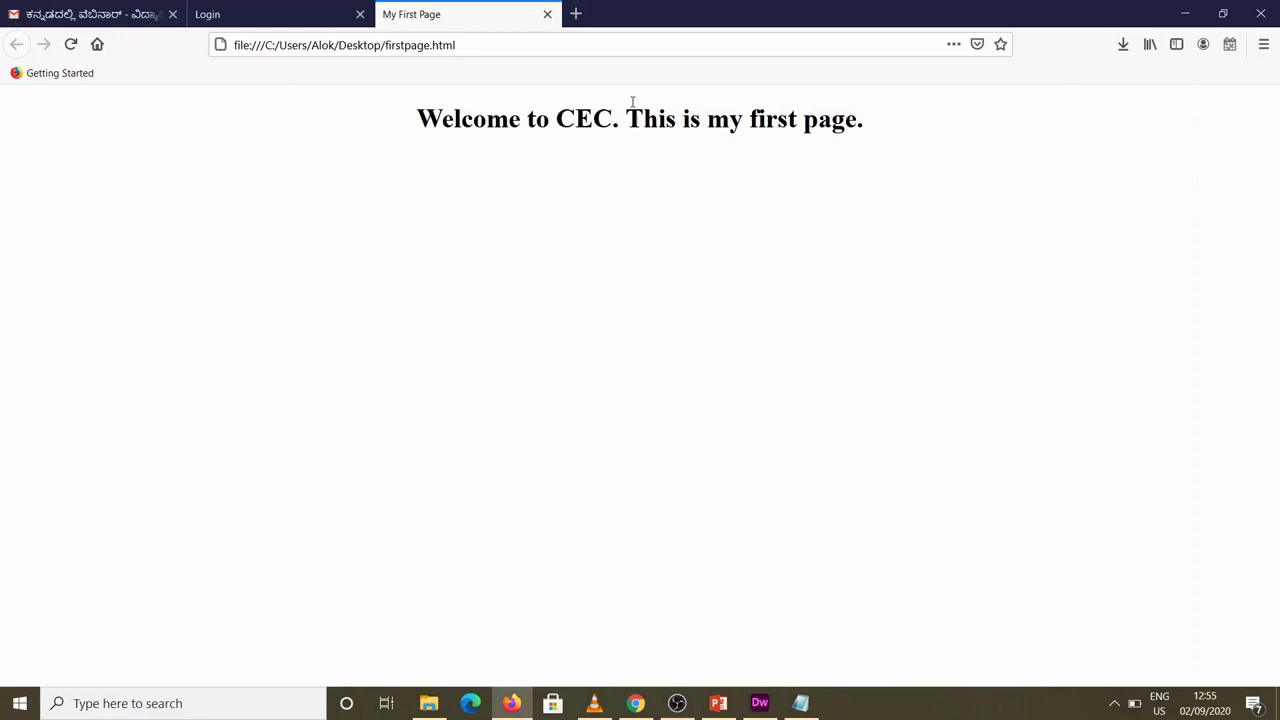